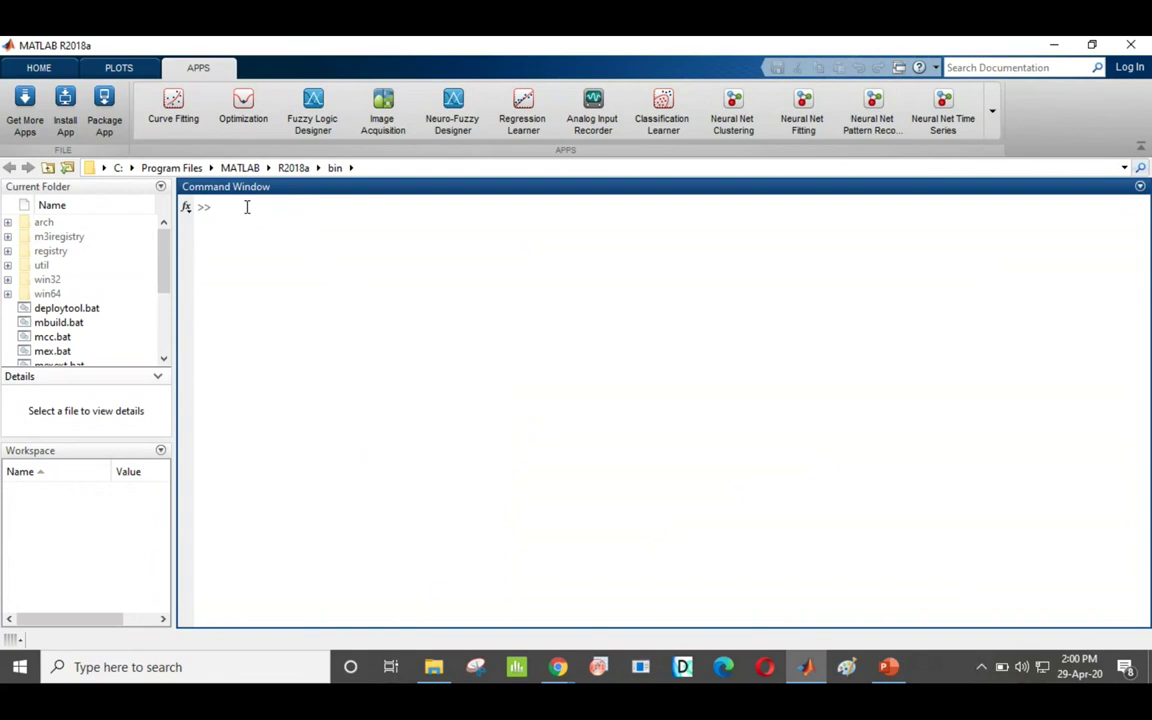
Launch the Fuzzy Logic Designer with the fuzzy command and close it without saving the untitled system.
{"action": "type", "text": "fuzzy"}
{"action": "key", "text": "Return"}
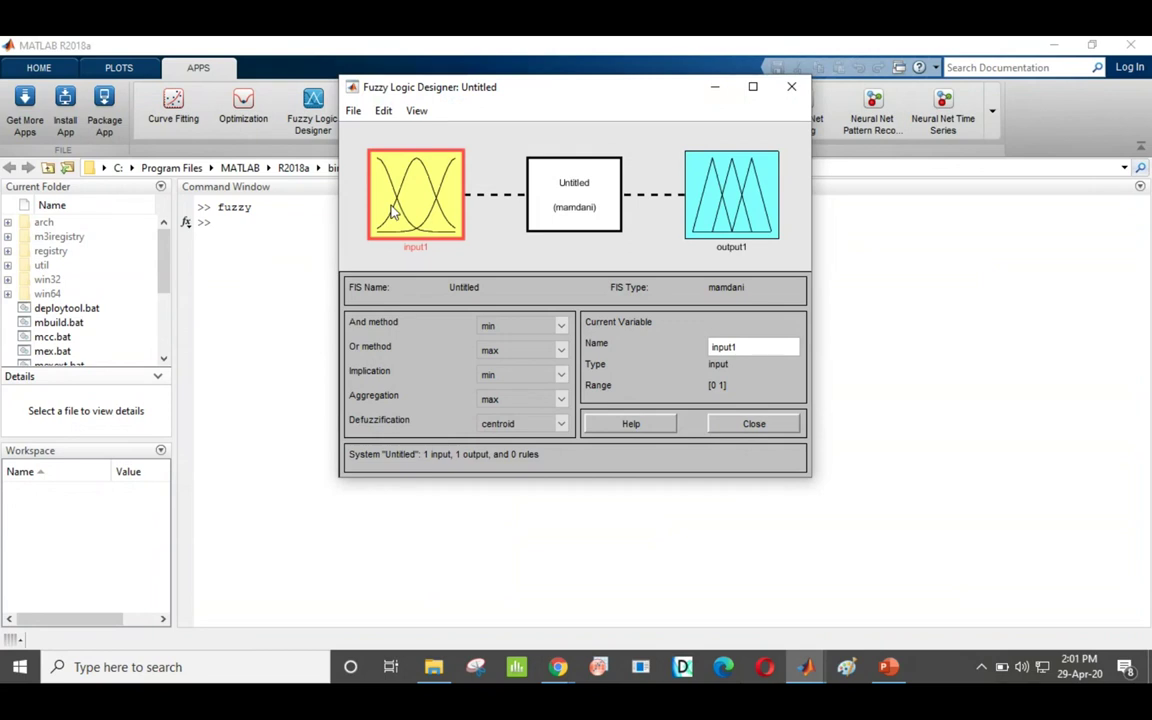
{"action": "left_click", "coordinate": [791, 88]}
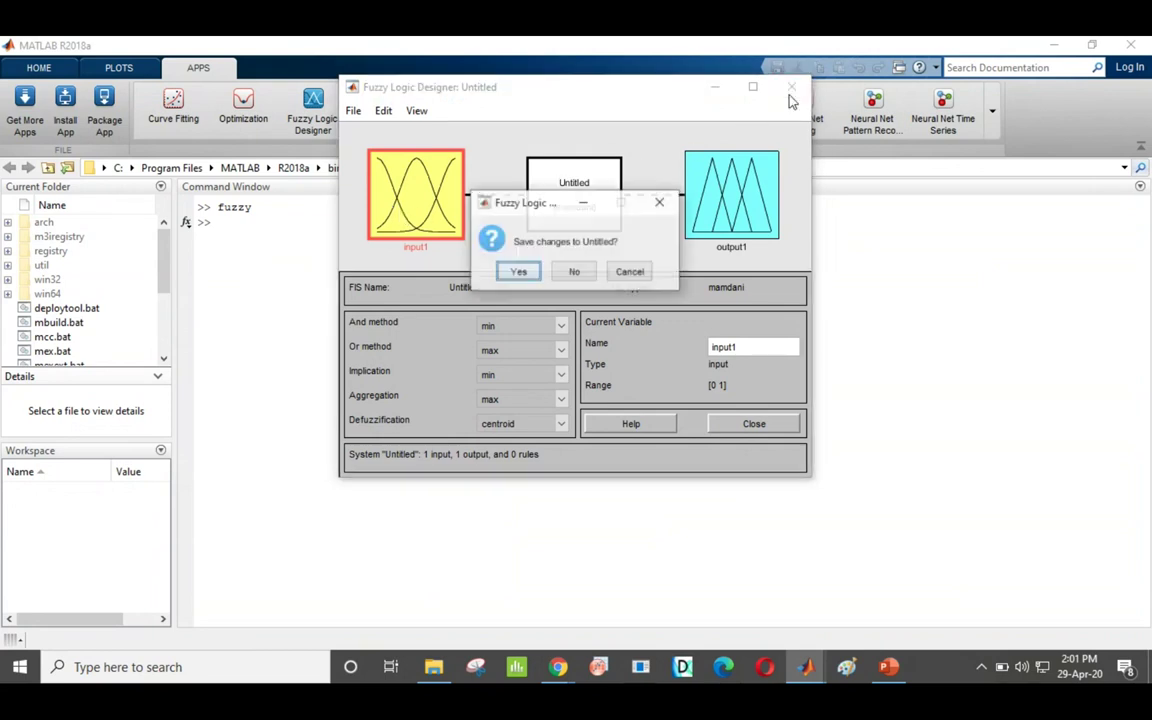
{"action": "left_click", "coordinate": [574, 271]}
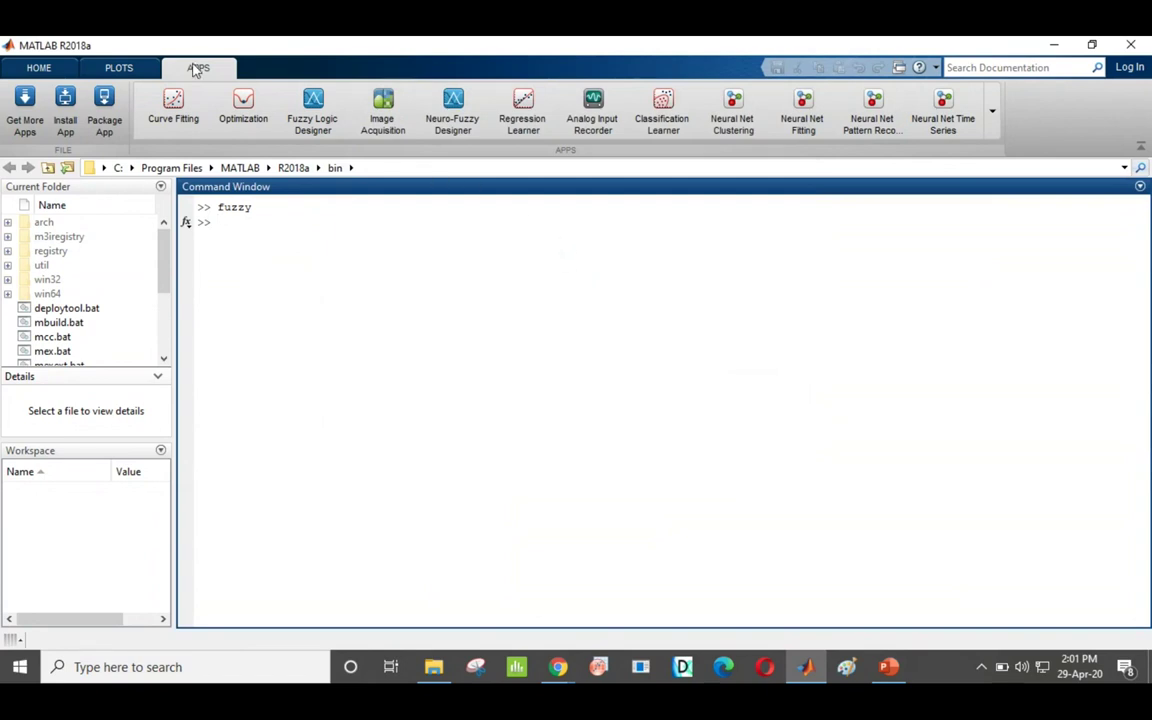
Launch the Fuzzy Logic Designer from the Control System Design and Analysis category of the full app collection.
{"action": "left_click", "coordinate": [38, 68]}
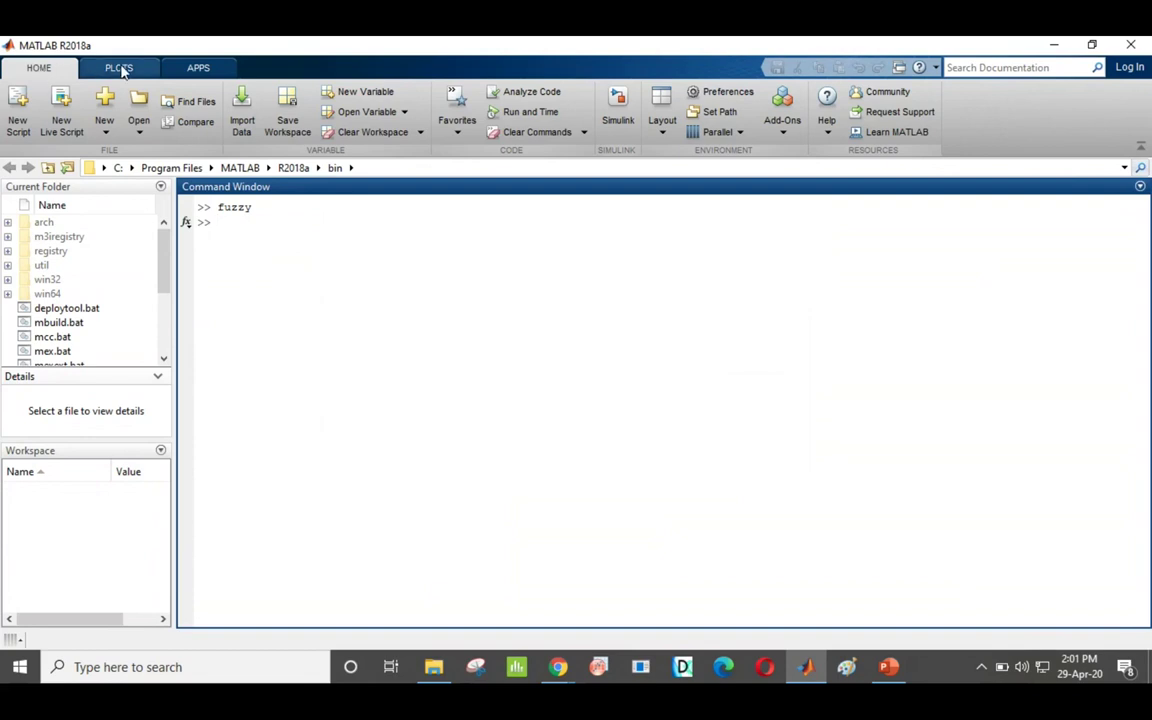
{"action": "left_click", "coordinate": [120, 69]}
{"action": "left_click", "coordinate": [193, 69]}
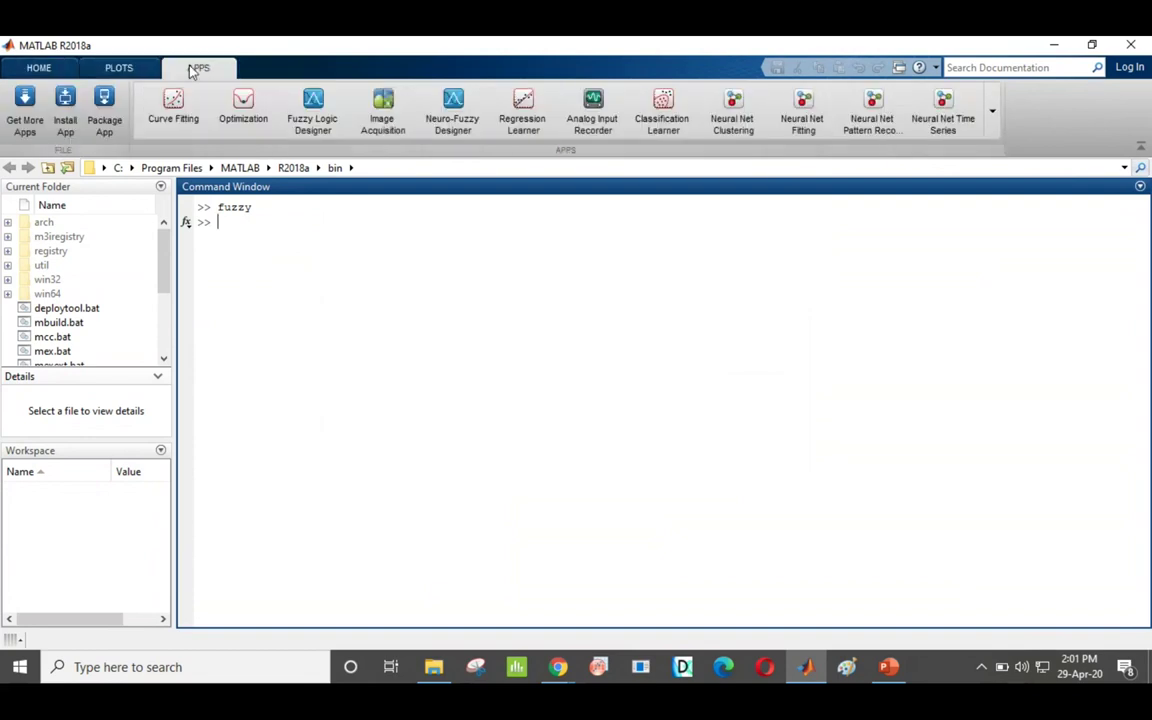
{"action": "left_click", "coordinate": [995, 116]}
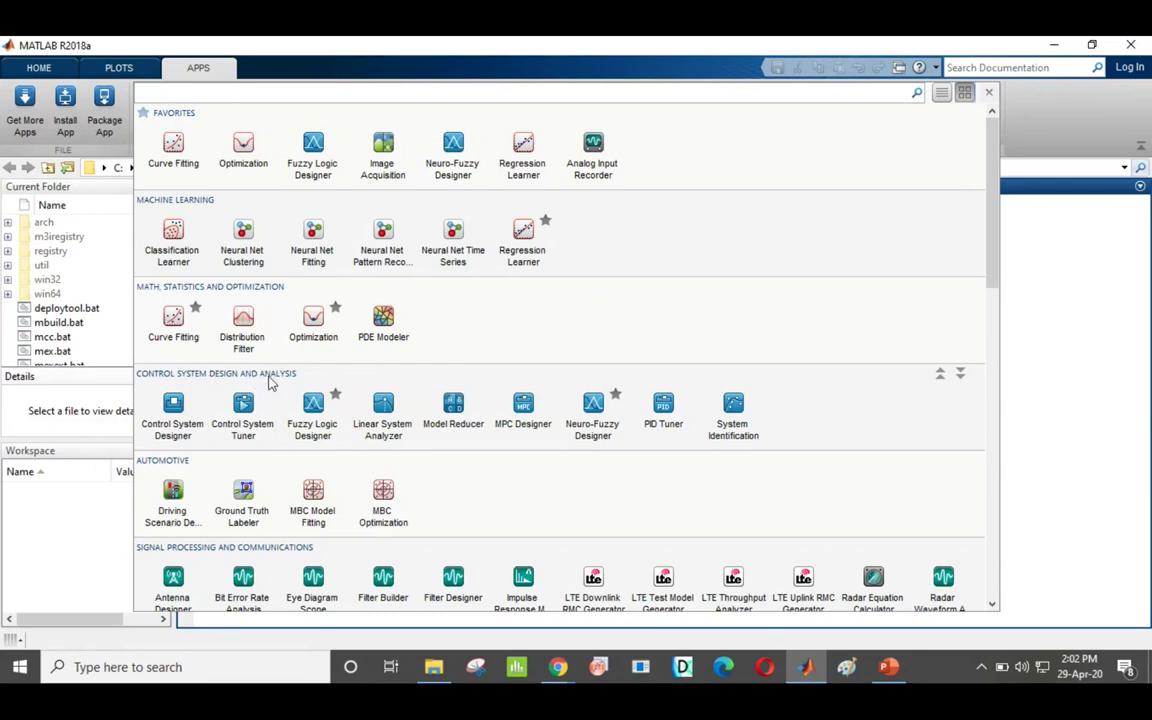
{"action": "left_click", "coordinate": [331, 413]}
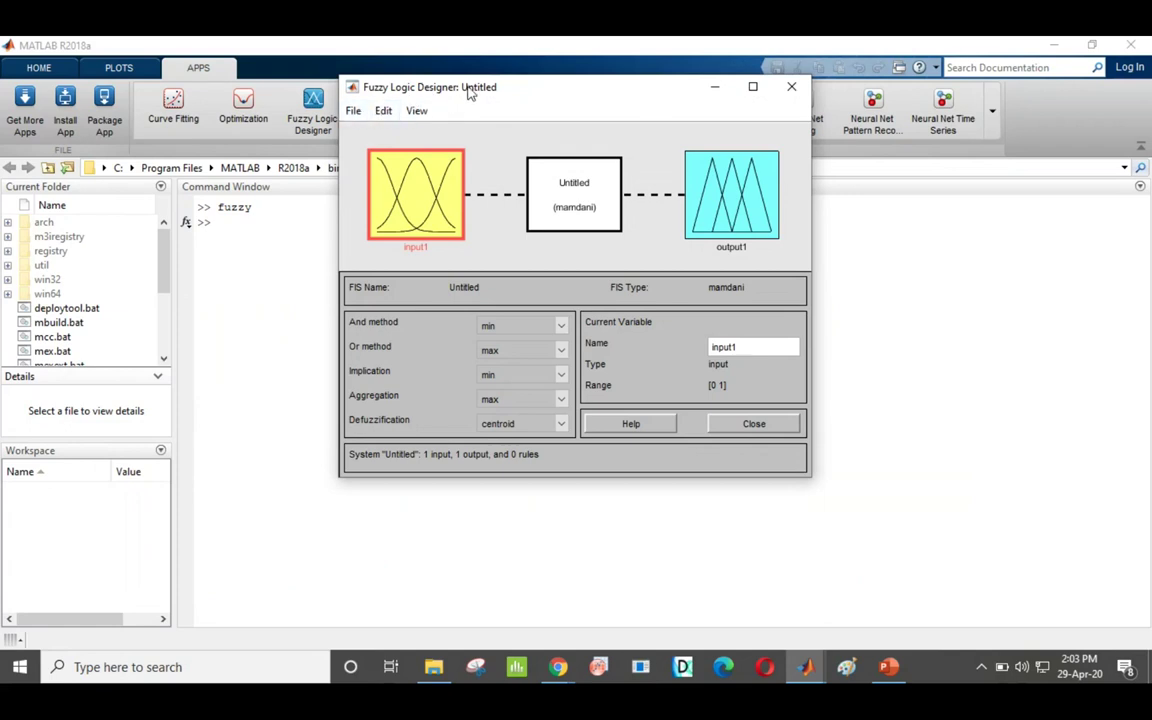
Create a second Mamdani fuzzy system, move its window below the first one, and close it without saving.
{"action": "left_click", "coordinate": [353, 113]}
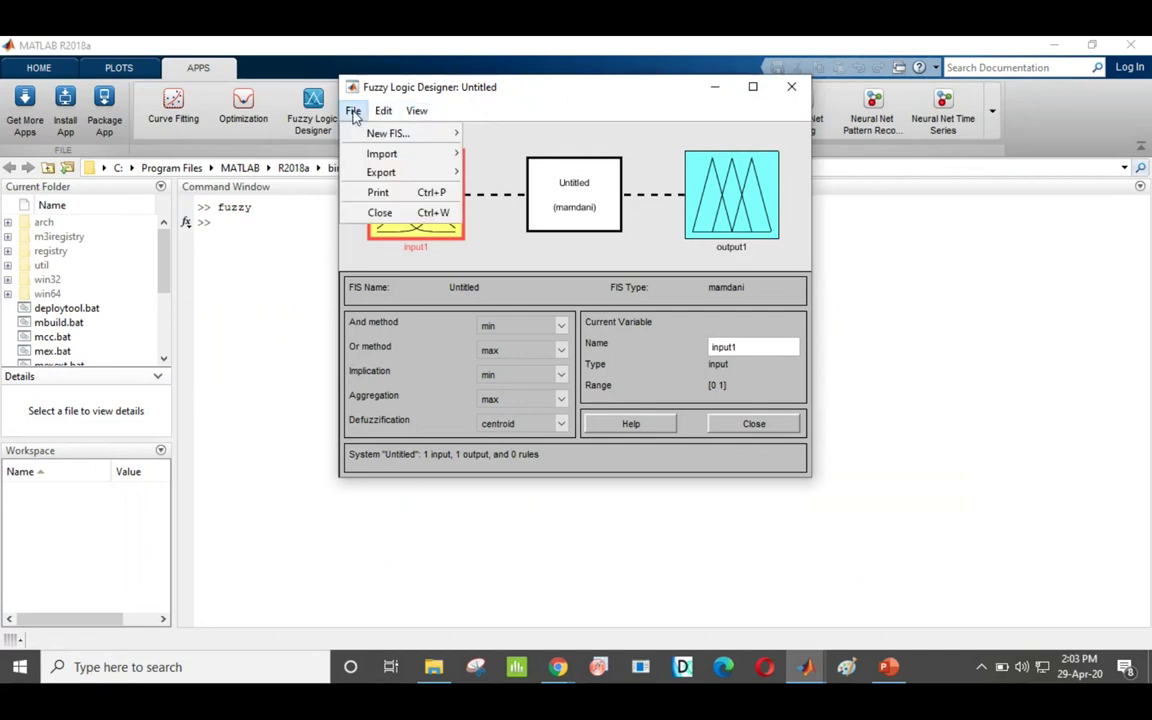
{"action": "mouse_move", "coordinate": [360, 136]}
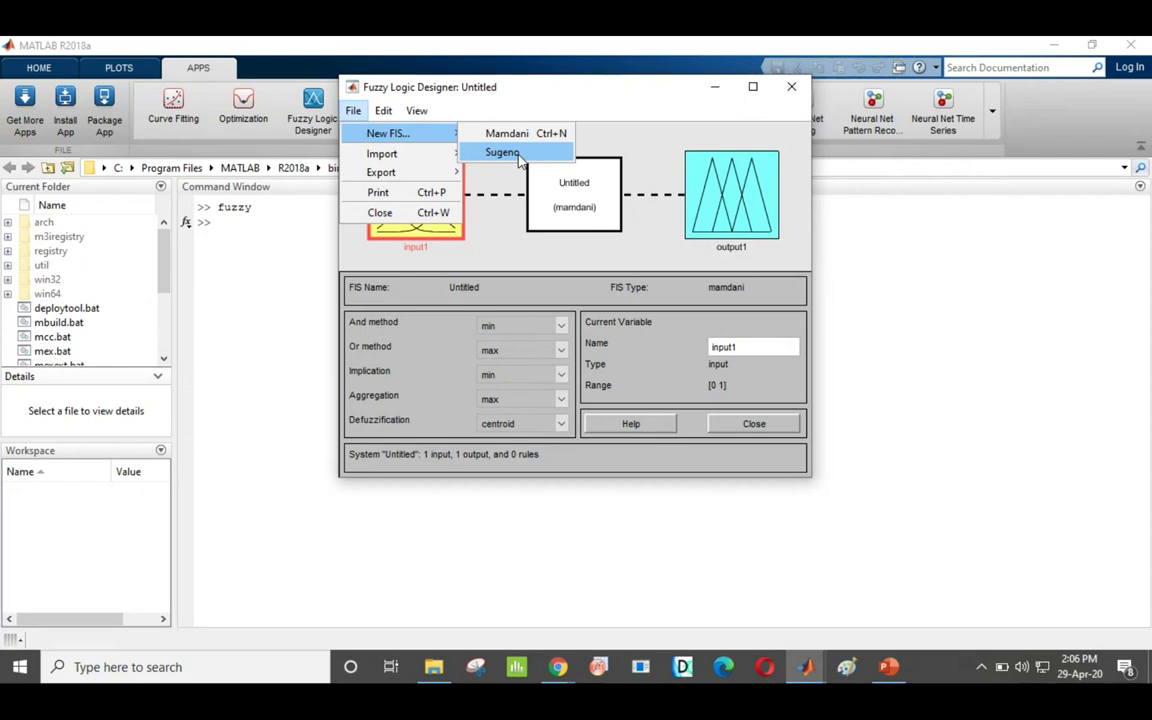
{"action": "left_click", "coordinate": [510, 134]}
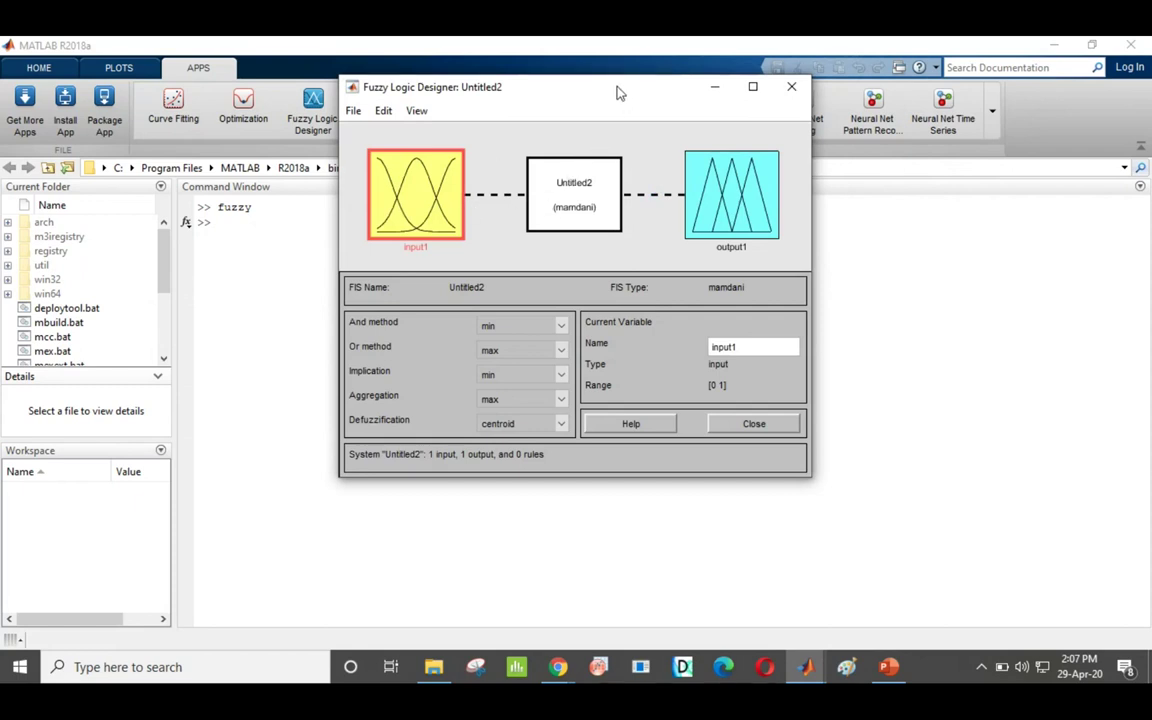
{"action": "left_click_drag", "start_coordinate": [617, 93], "coordinate": [617, 296]}
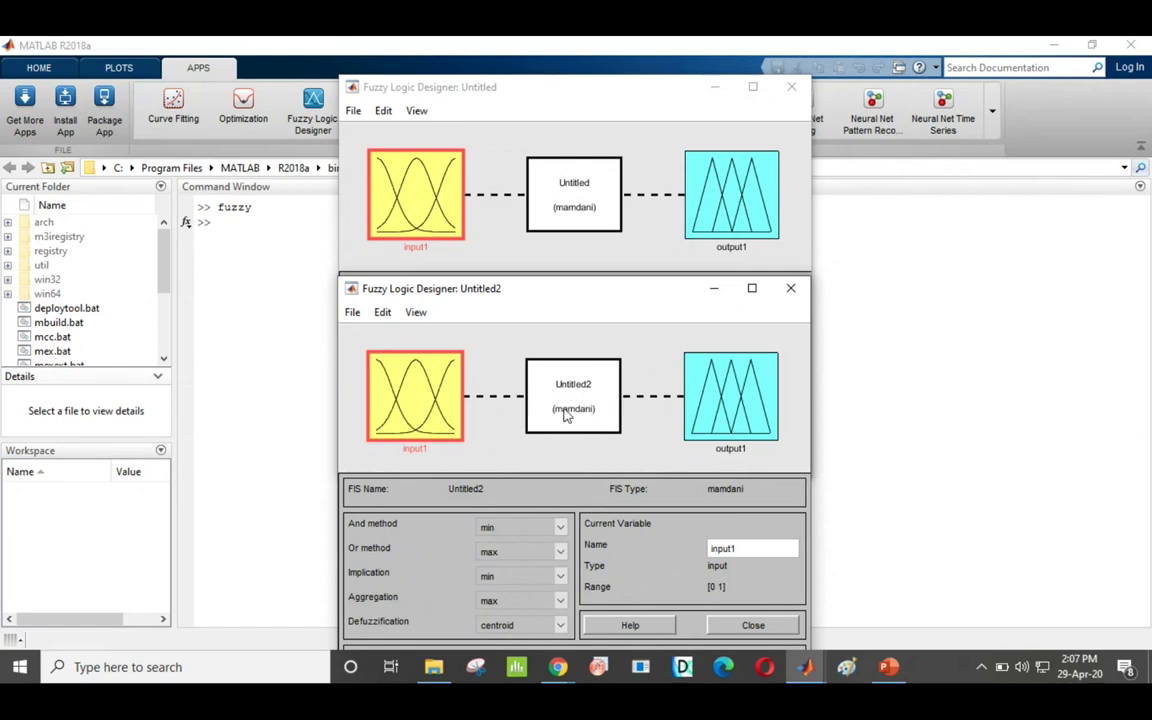
{"action": "left_click", "coordinate": [798, 289]}
{"action": "left_click", "coordinate": [573, 473]}
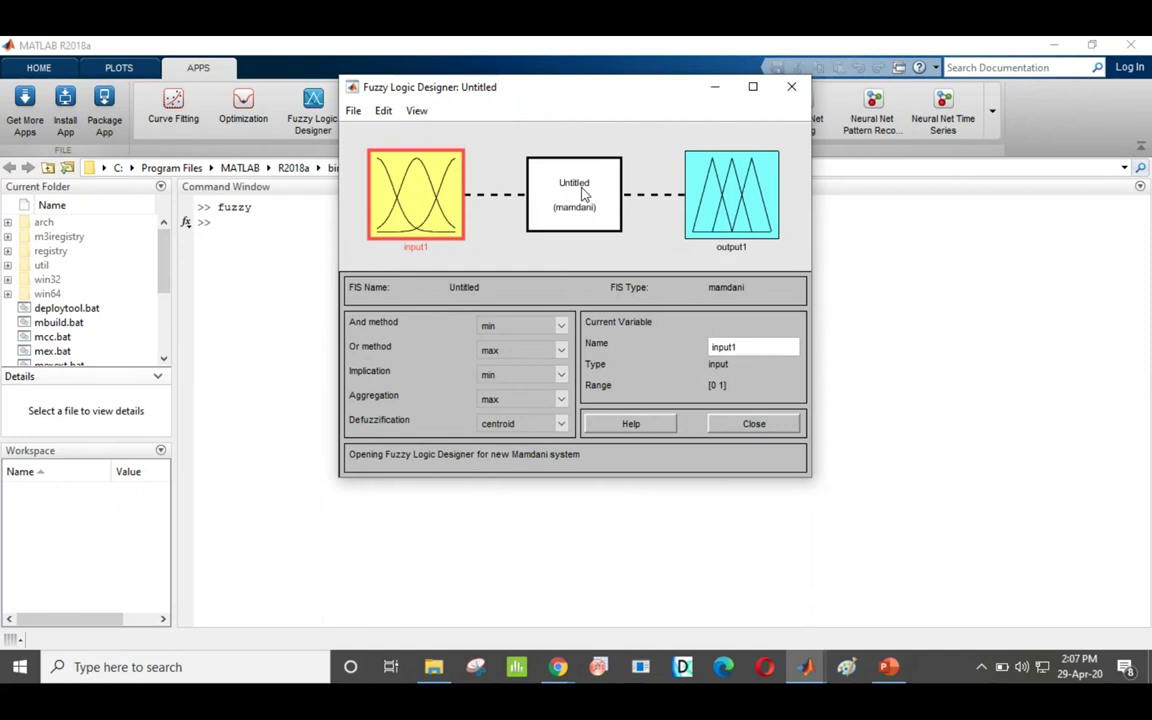
Export the untitled Mamdani system to a .fis file named Workshop on the Desktop.
{"action": "left_click", "coordinate": [354, 112]}
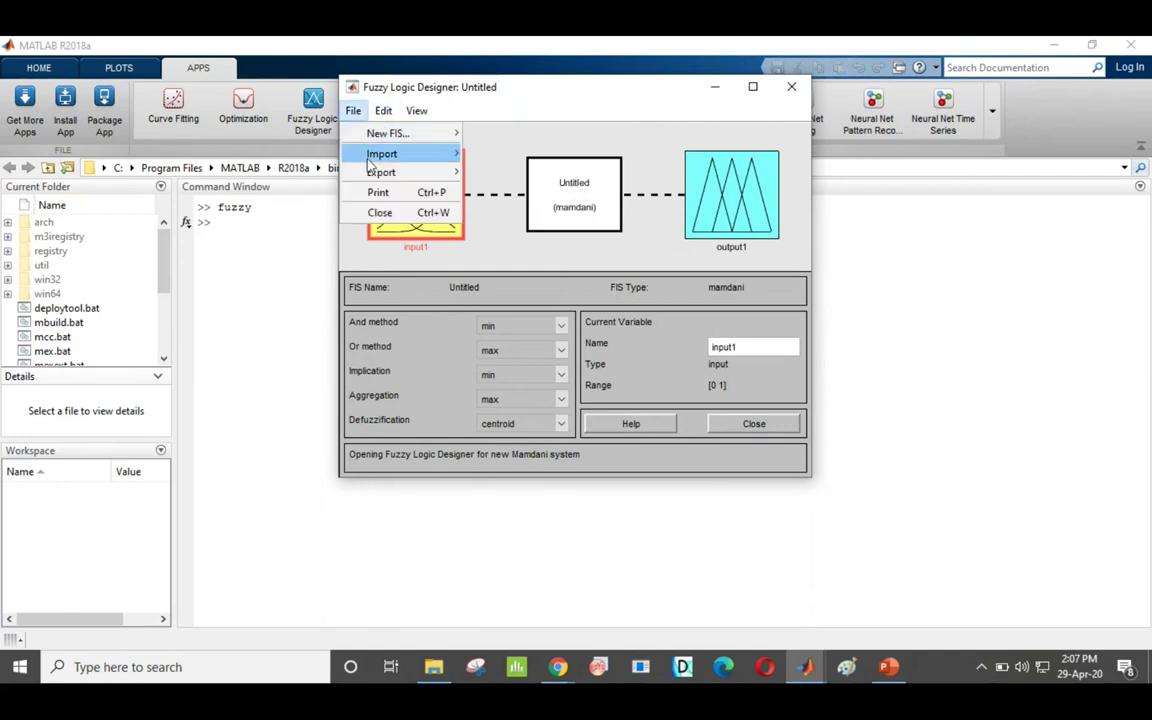
{"action": "mouse_move", "coordinate": [376, 158]}
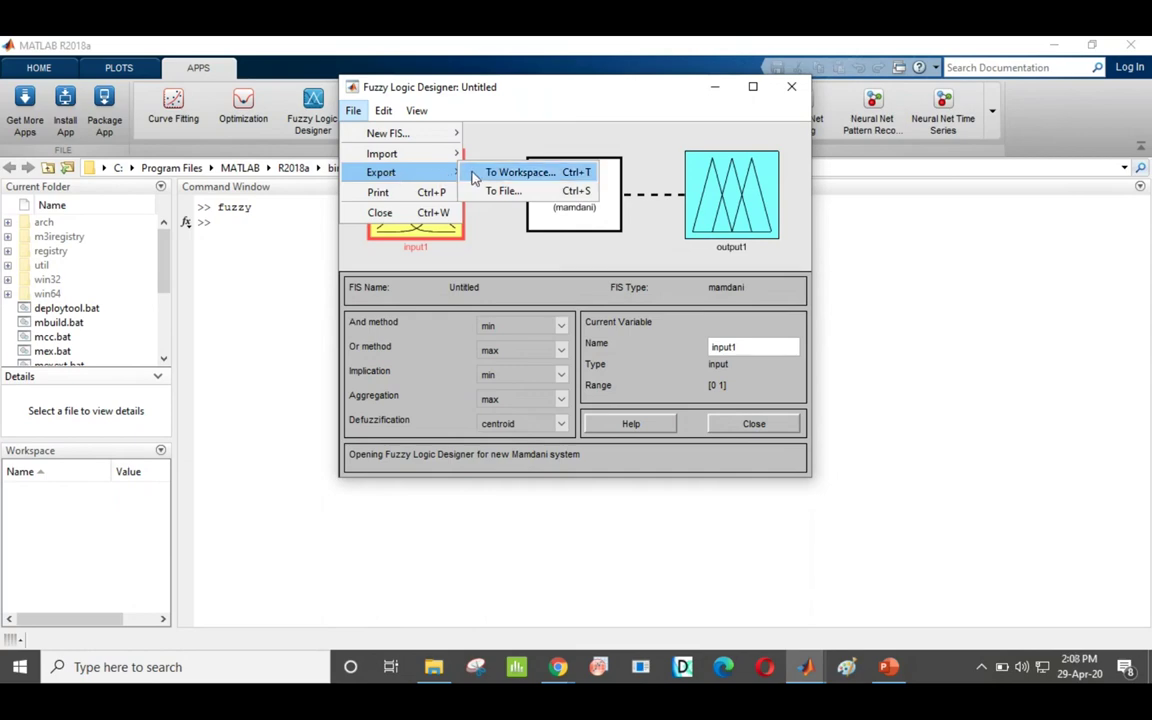
{"action": "left_click", "coordinate": [503, 190]}
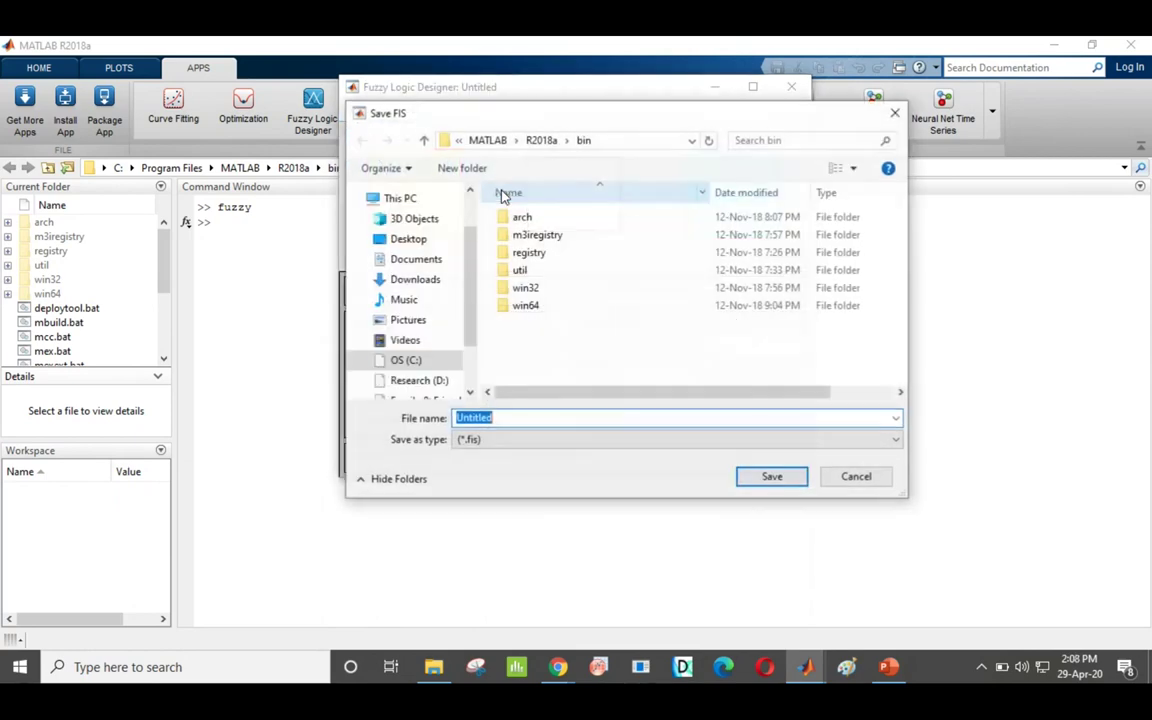
{"action": "left_click", "coordinate": [406, 240]}
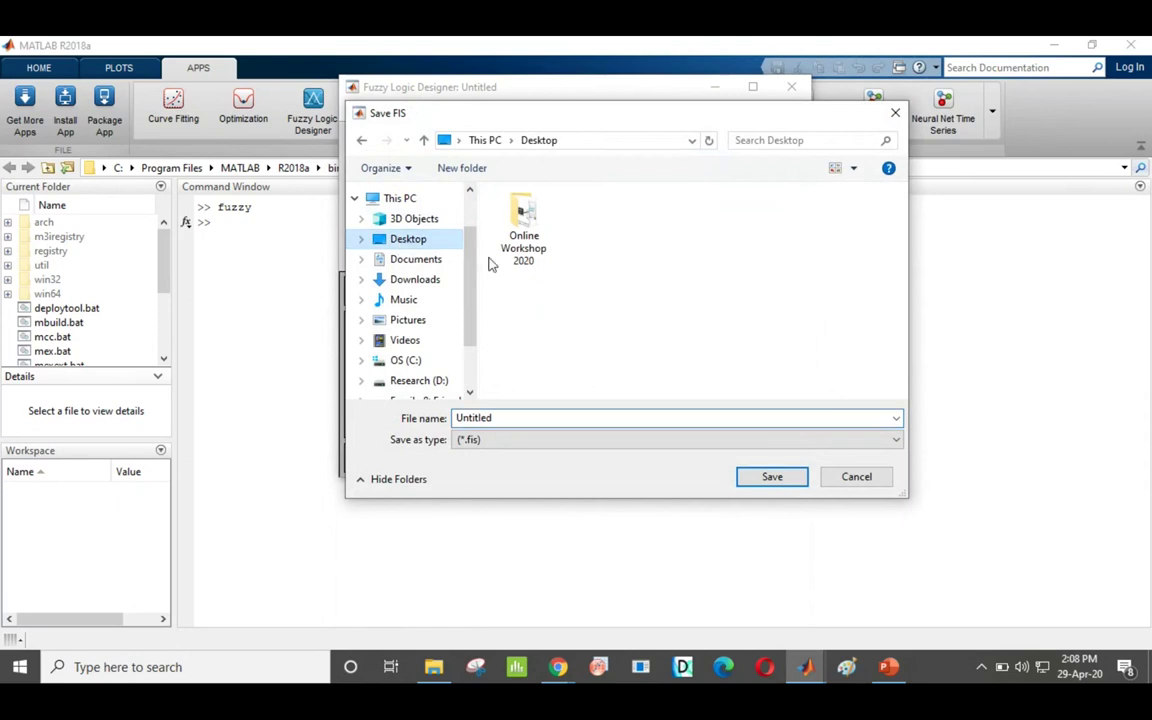
{"action": "double_click", "coordinate": [512, 418]}
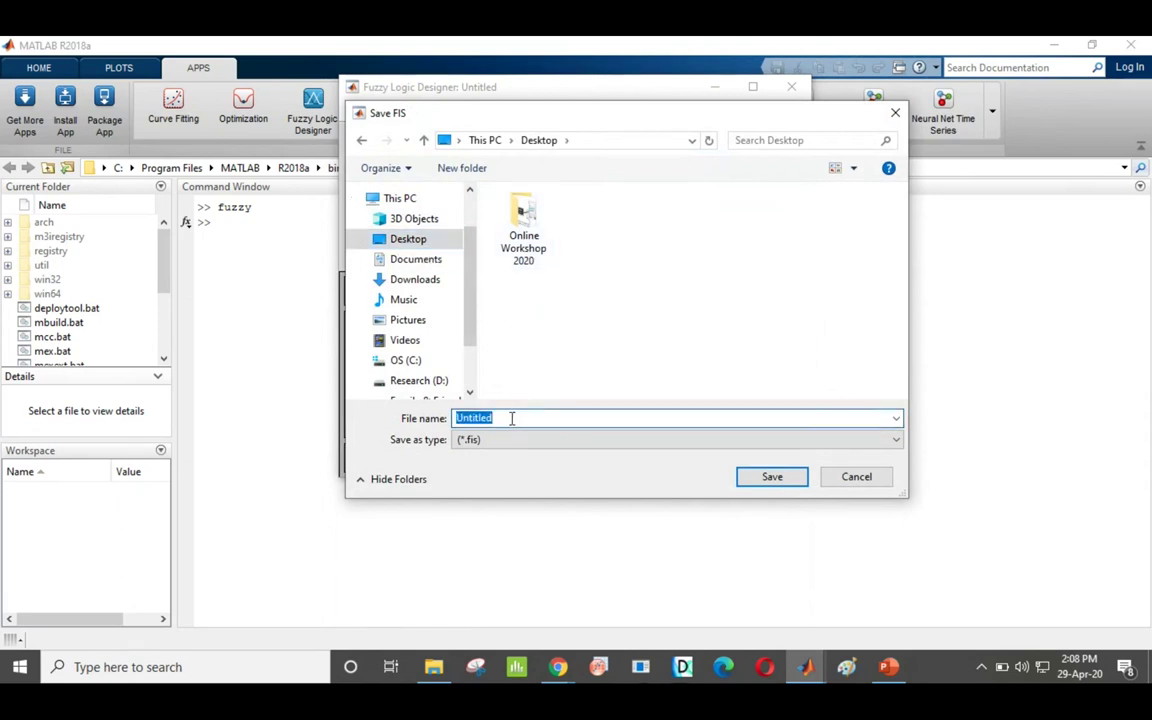
{"action": "type", "text": "Workshop"}
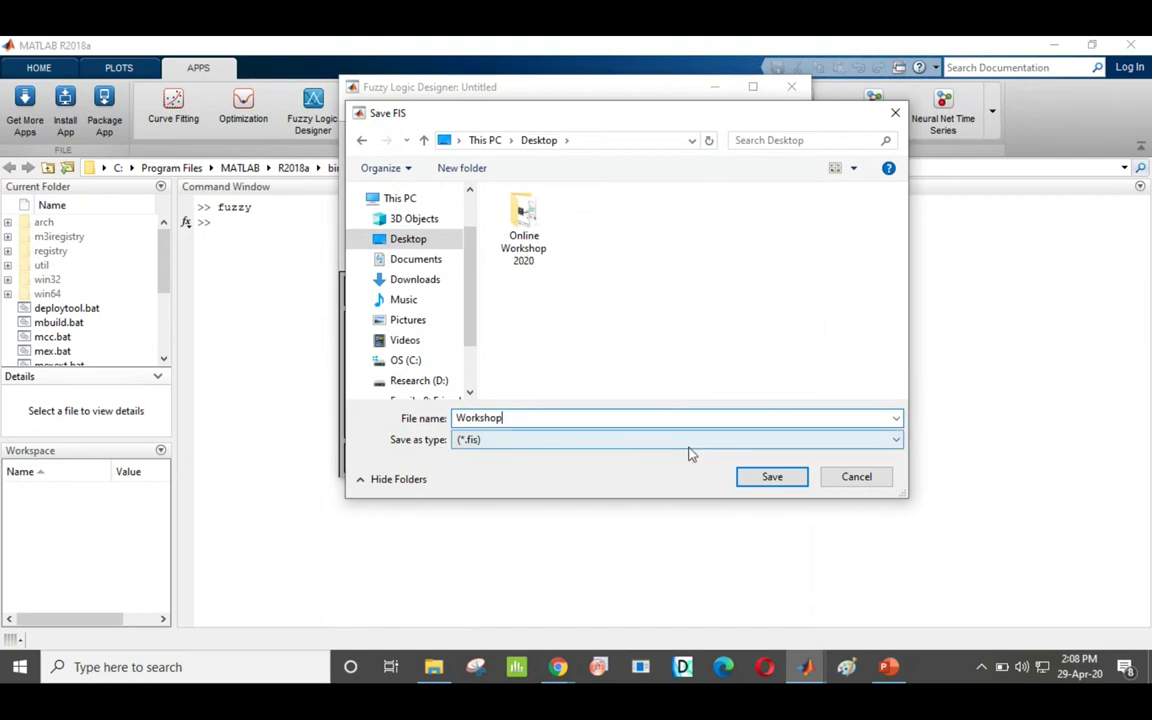
{"action": "left_click", "coordinate": [770, 478]}
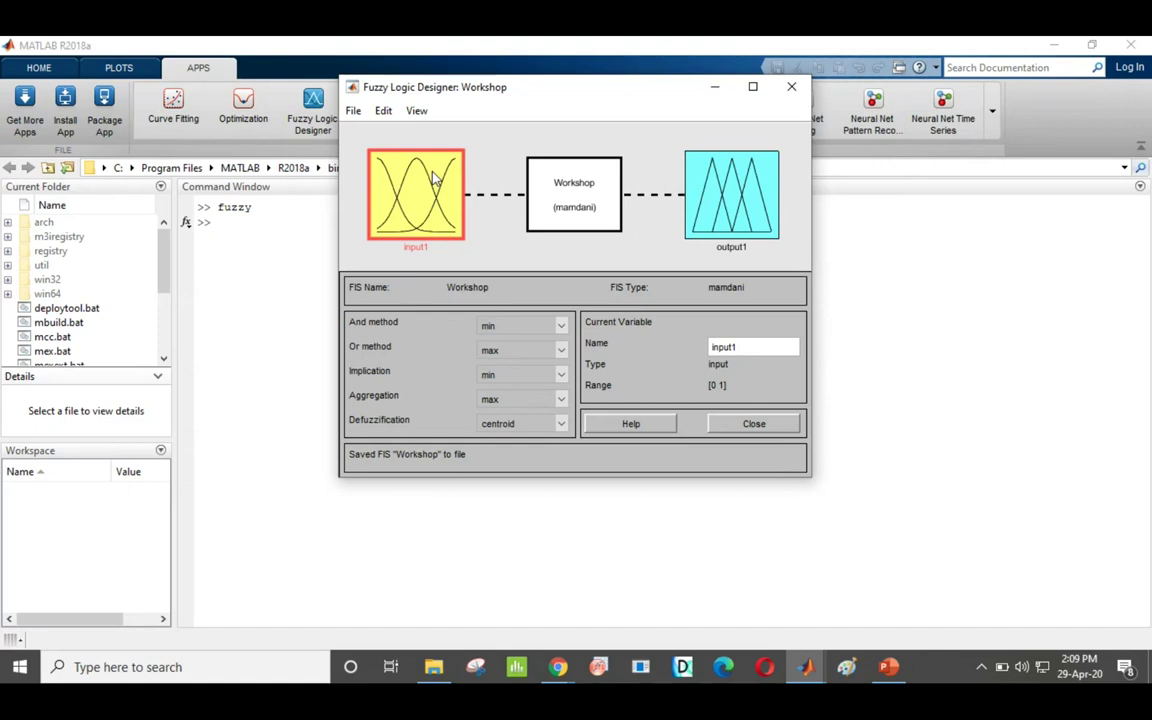
Add two more input variables to the Workshop fuzzy system.
{"action": "left_click", "coordinate": [382, 111]}
{"action": "mouse_move", "coordinate": [392, 160]}
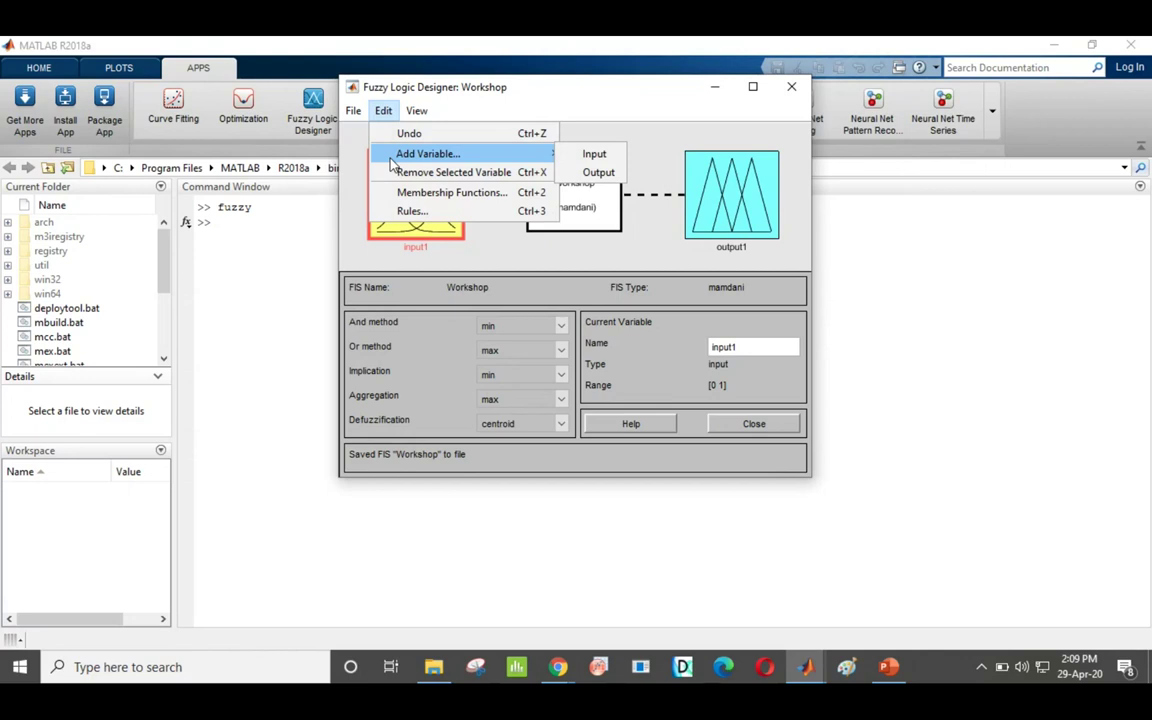
{"action": "left_click", "coordinate": [594, 154]}
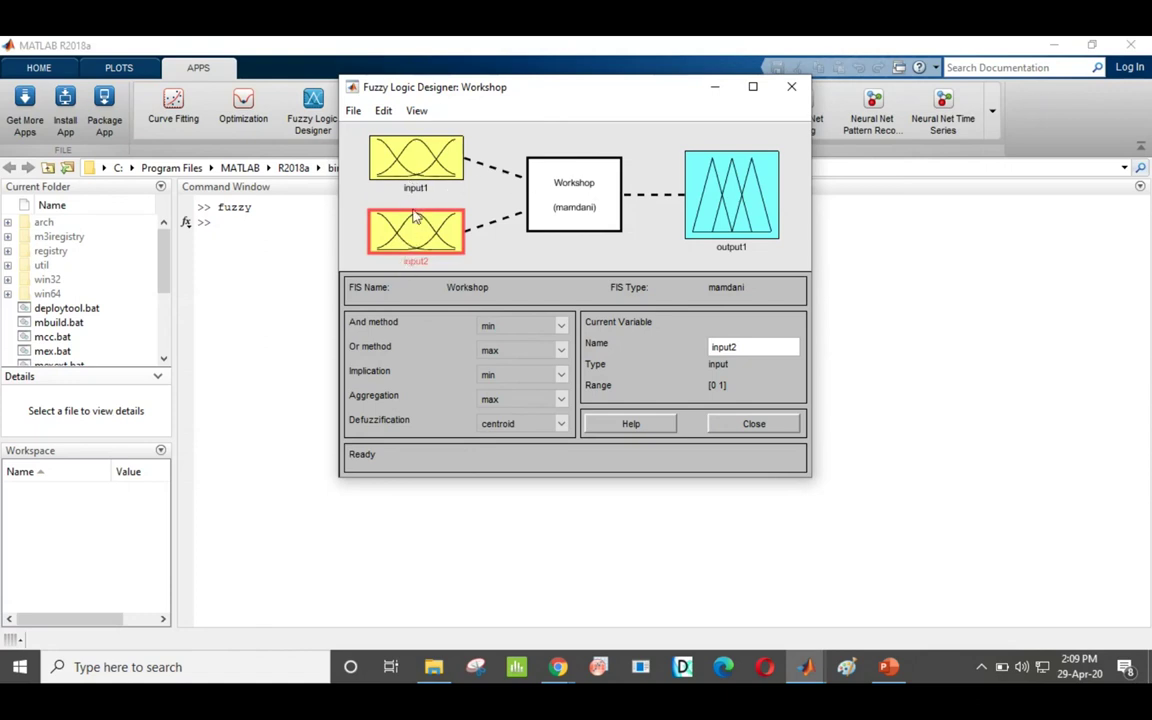
{"action": "left_click", "coordinate": [382, 111]}
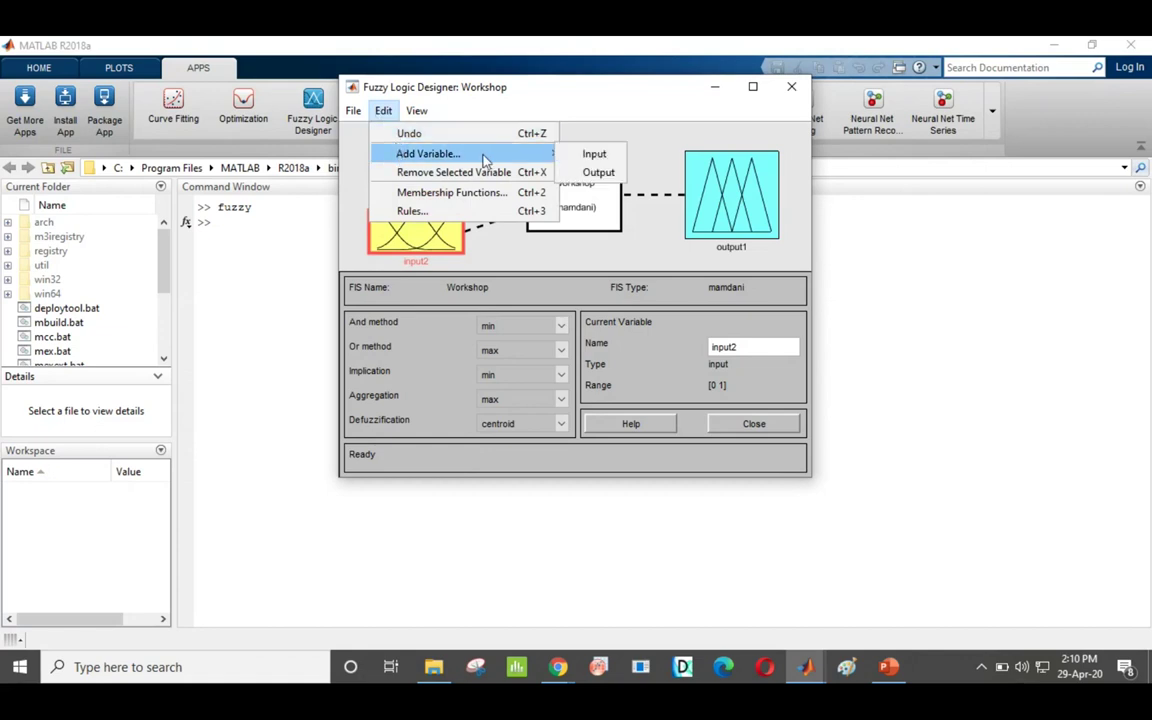
{"action": "left_click", "coordinate": [588, 154]}
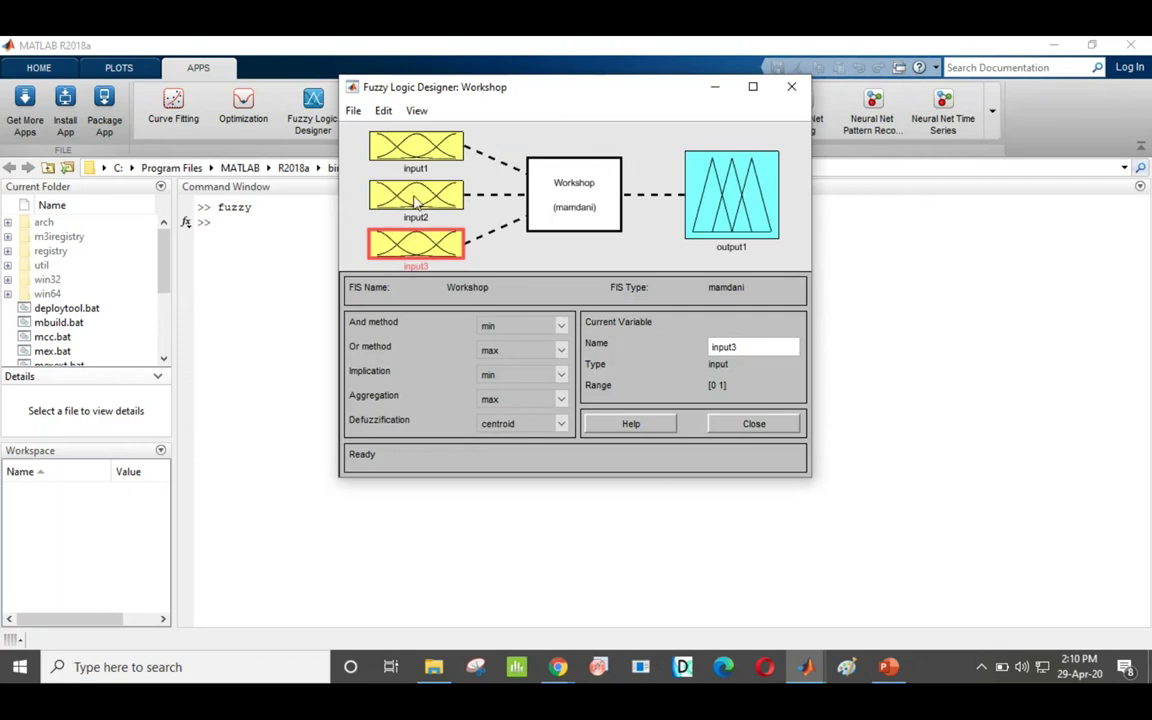
Review the name, type and range of each input and the output, and select min as the And method.
{"action": "left_click", "coordinate": [407, 152]}
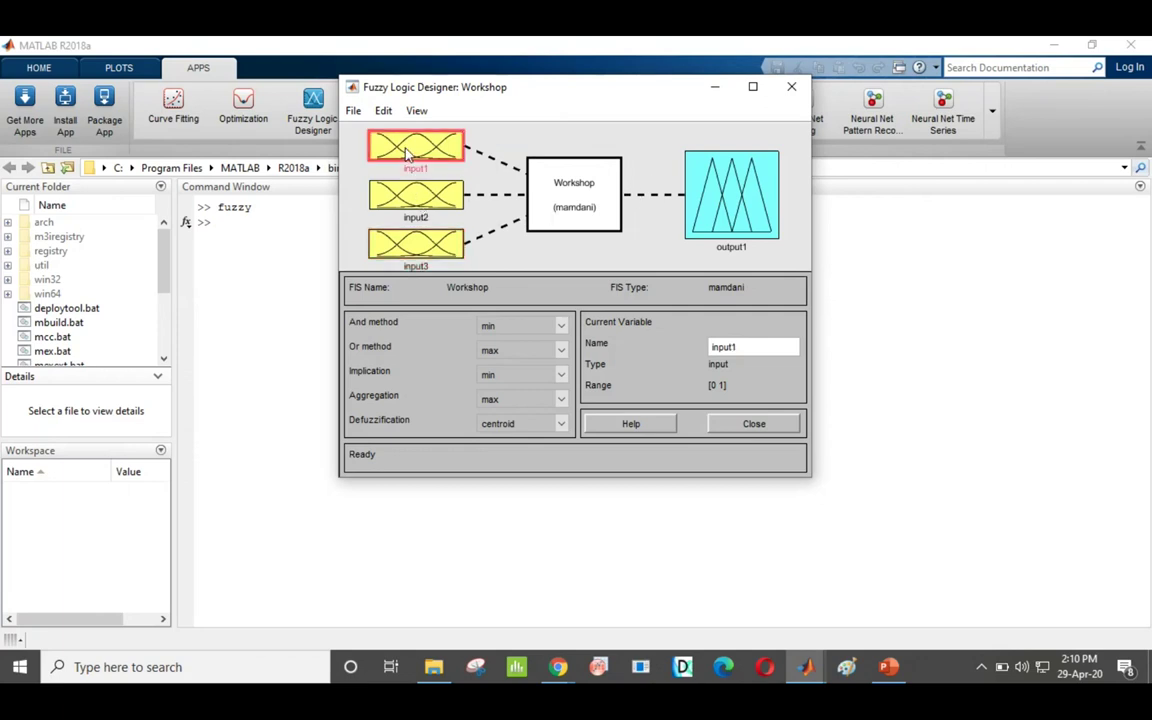
{"action": "left_click", "coordinate": [414, 192]}
{"action": "left_click", "coordinate": [423, 243]}
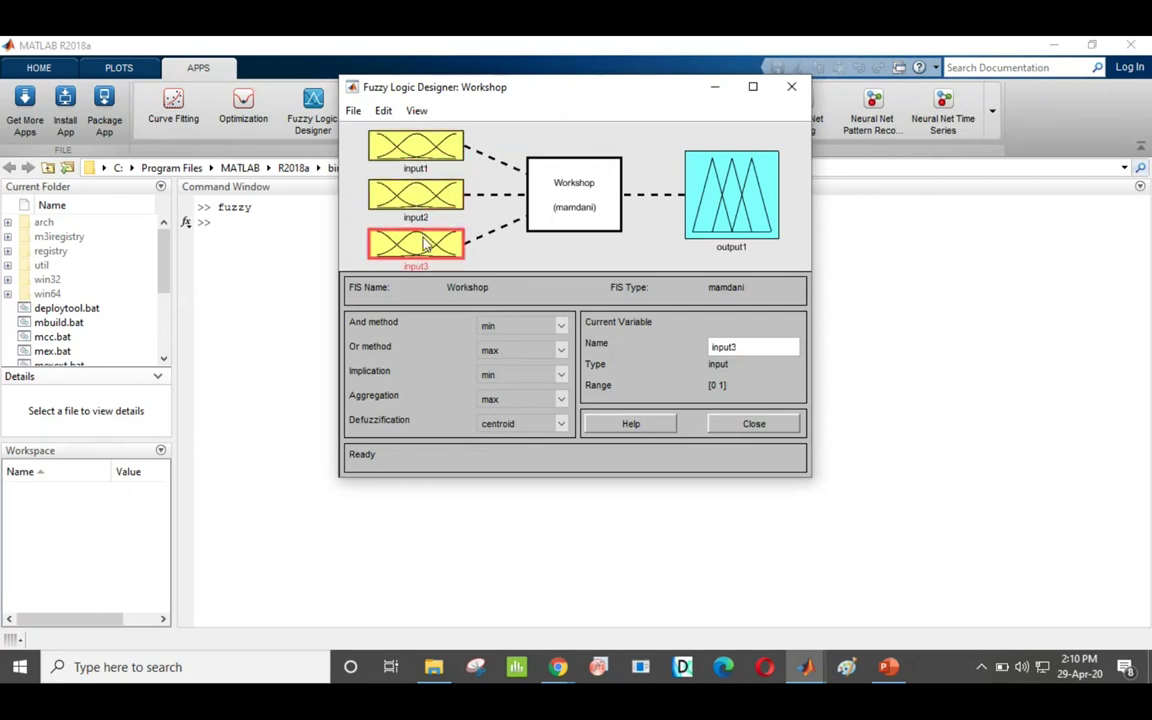
{"action": "left_click", "coordinate": [715, 202]}
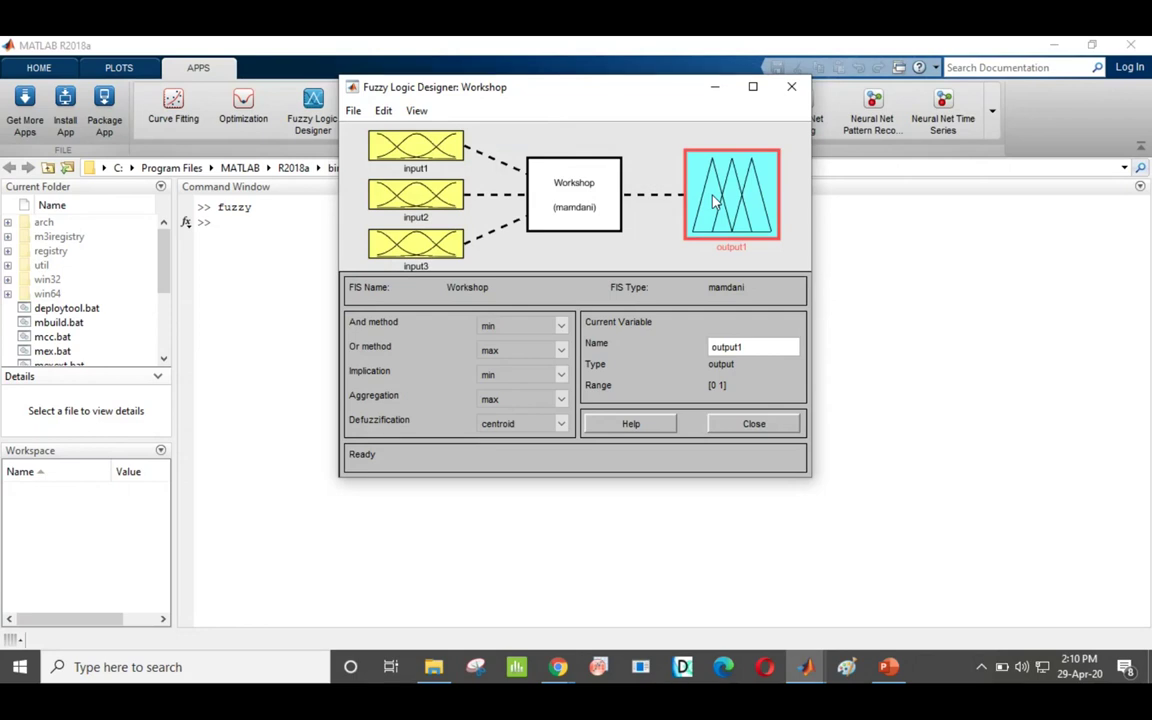
{"action": "left_click", "coordinate": [392, 148]}
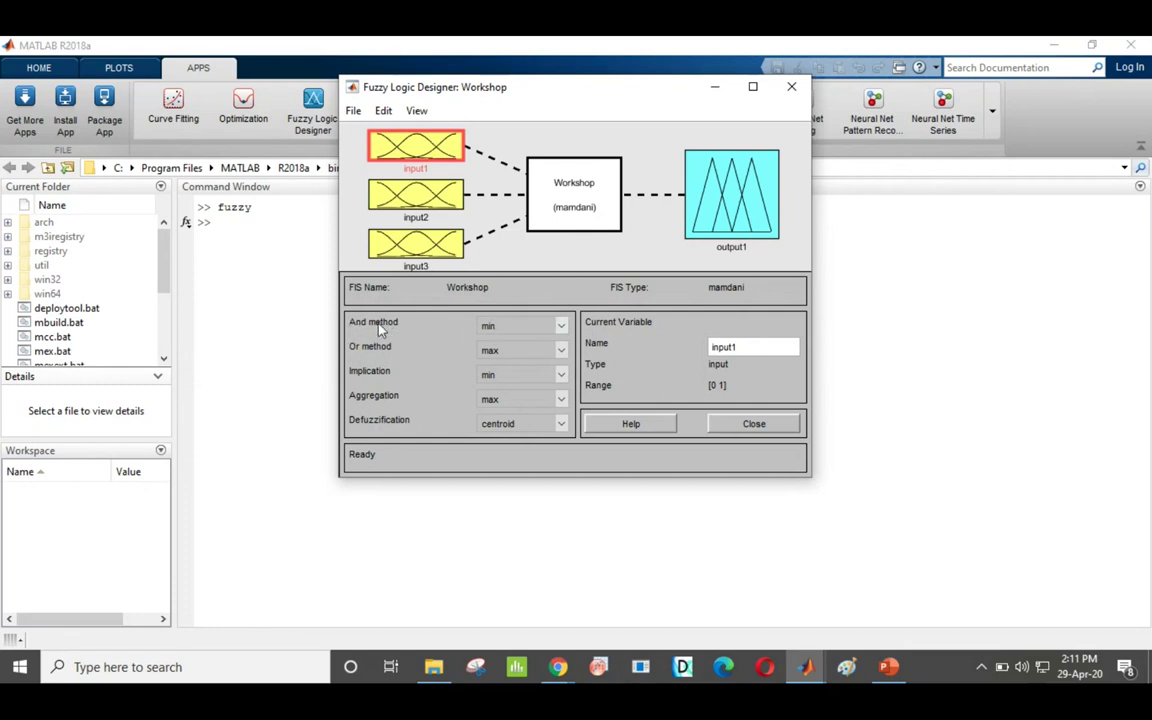
{"action": "left_click", "coordinate": [562, 331]}
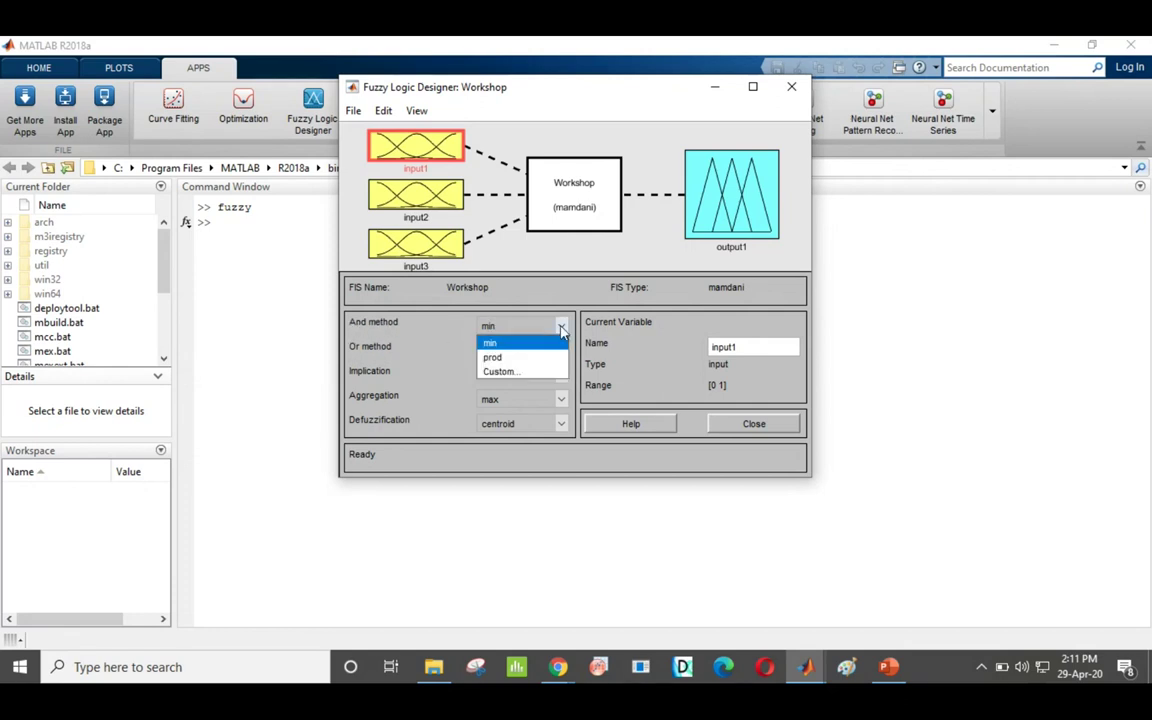
{"action": "left_click", "coordinate": [504, 342]}
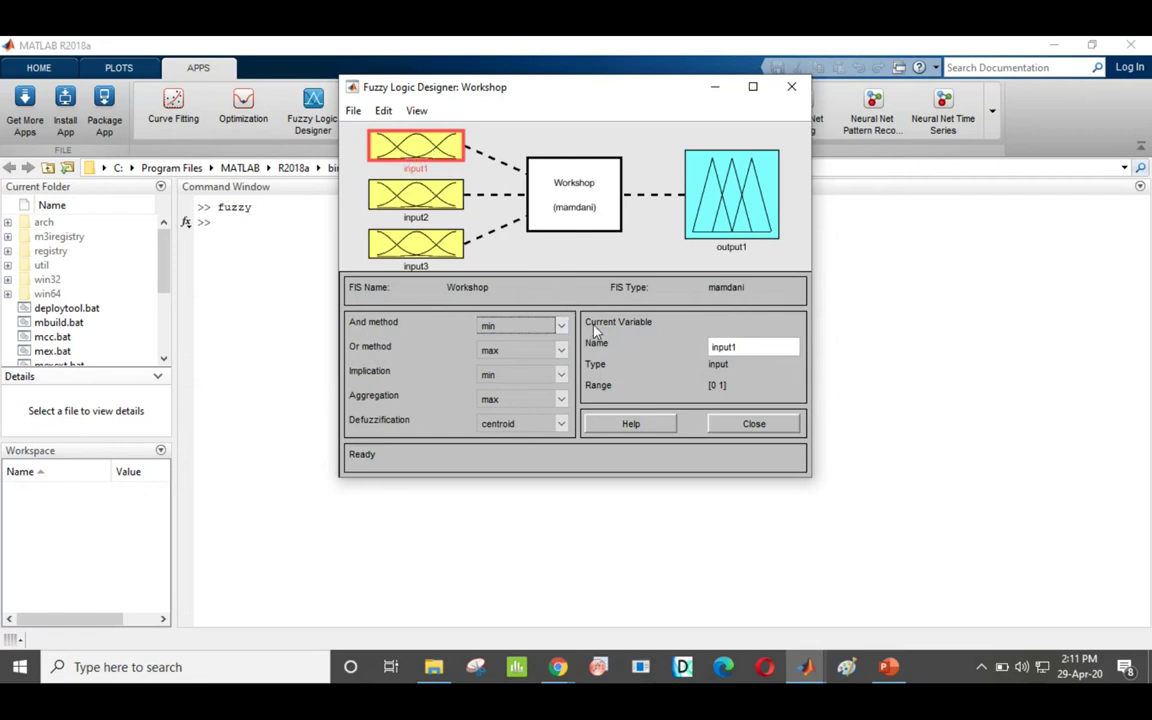
Rename the first input variable as Flank Wear.
{"action": "left_click_drag", "start_coordinate": [740, 347], "coordinate": [712, 350]}
{"action": "left_click", "coordinate": [712, 348]}
{"action": "double_click", "coordinate": [720, 347]}
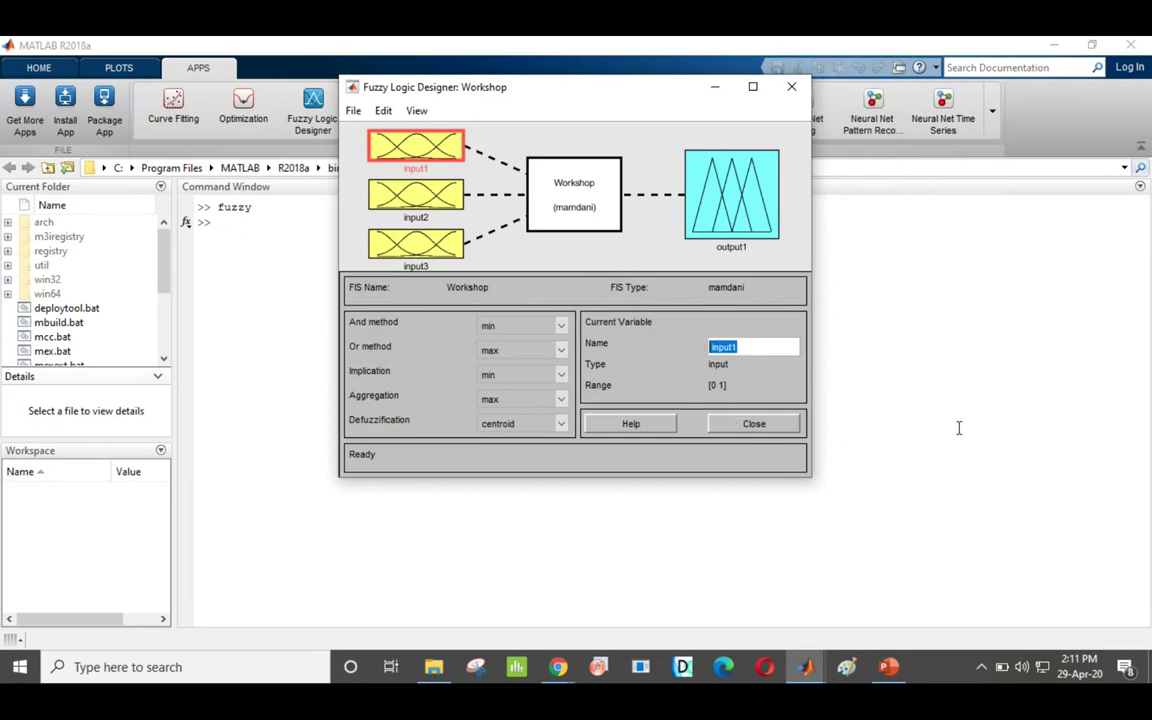
{"action": "type", "text": "Flank Wear"}
{"action": "left_click", "coordinate": [542, 144]}
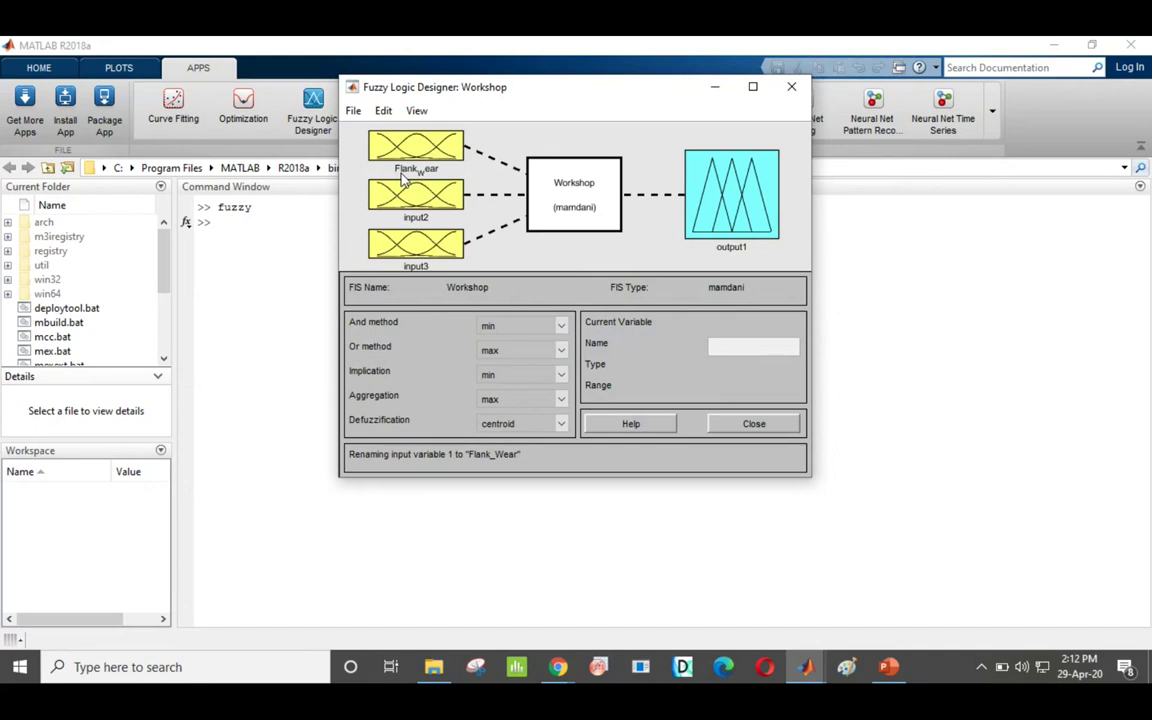
Edit the first input variable's name to Flank__Wear, with a double underscore between the words.
{"action": "left_click", "coordinate": [404, 149]}
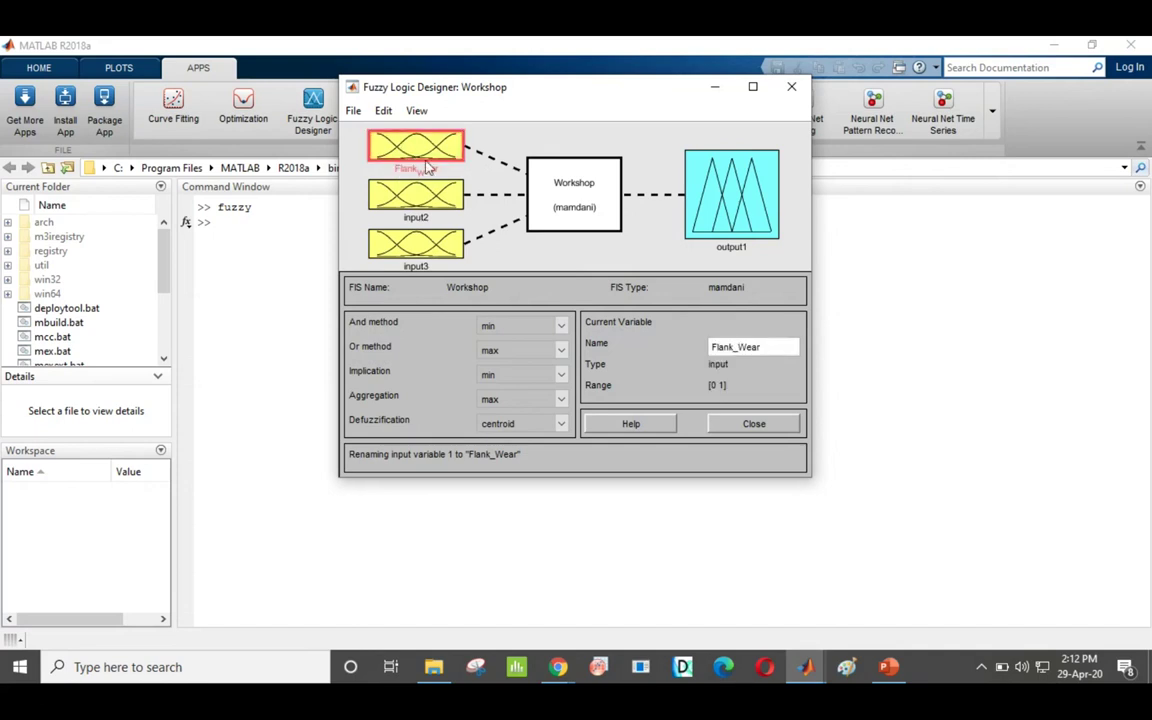
{"action": "left_click_drag", "start_coordinate": [762, 347], "coordinate": [640, 352]}
{"action": "type", "text": "Flank_Wear"}
{"action": "left_click", "coordinate": [513, 143]}
{"action": "left_click", "coordinate": [409, 142]}
{"action": "type", "text": "_"}
{"action": "left_click", "coordinate": [545, 147]}
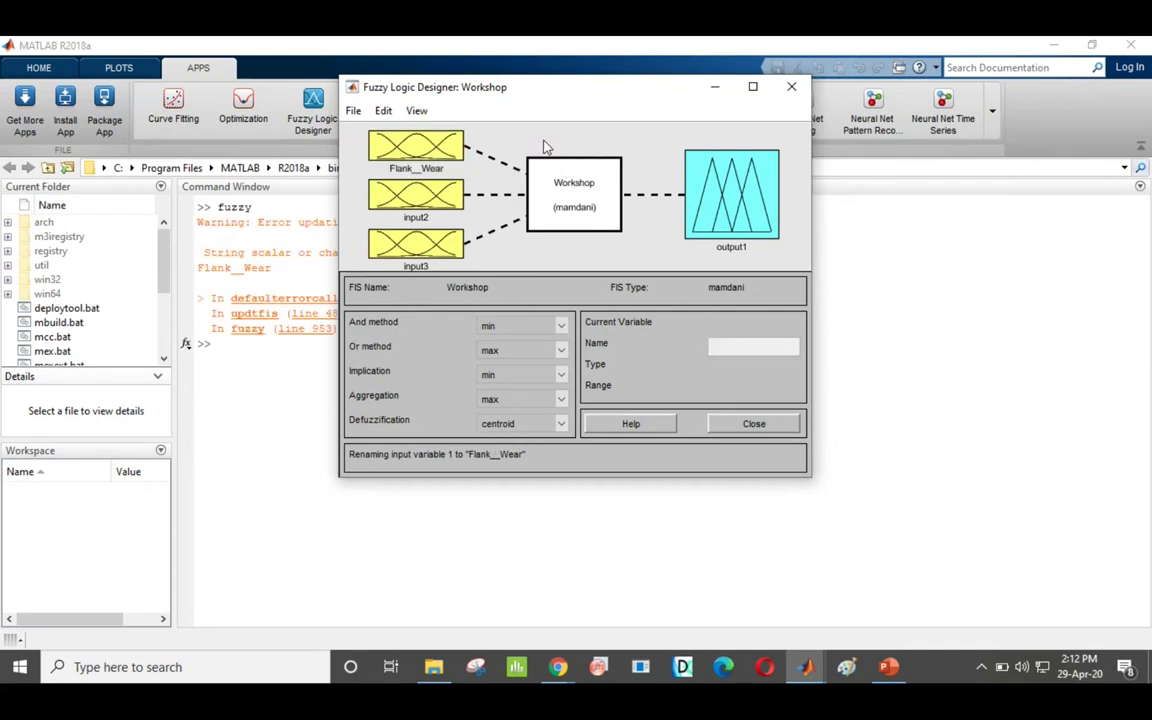
Rename the second input variable as Surface__Roughness, with a double underscore between the words.
{"action": "left_click", "coordinate": [433, 200]}
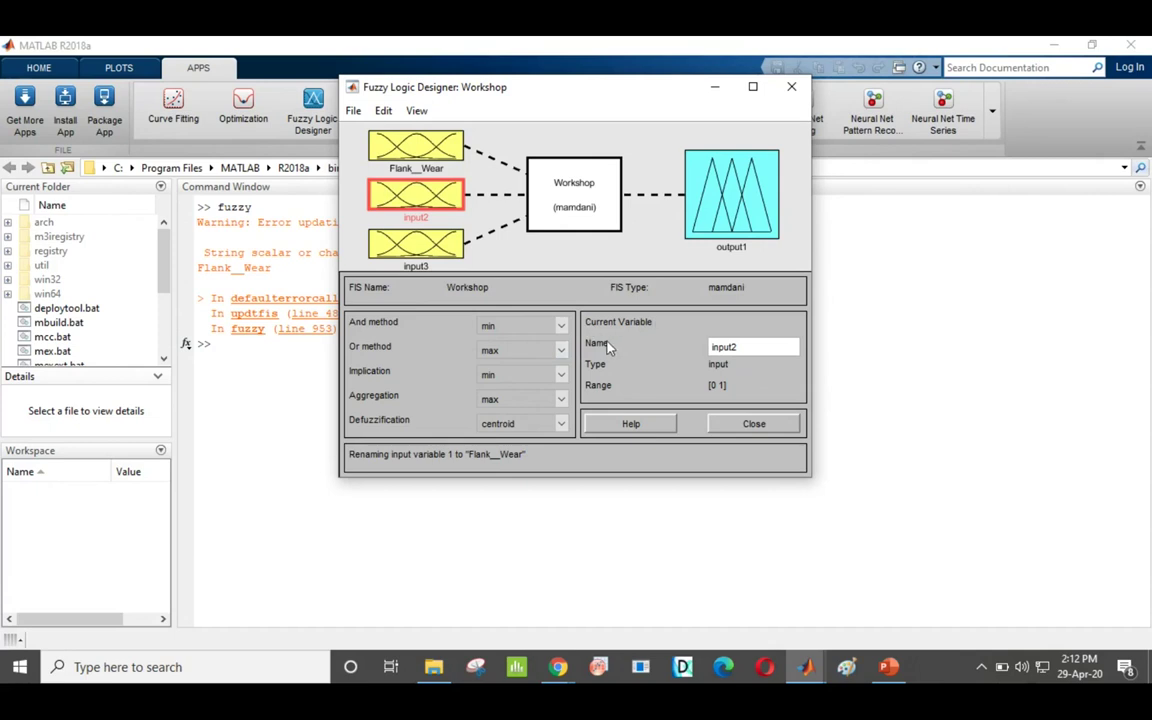
{"action": "left_click_drag", "start_coordinate": [769, 346], "coordinate": [687, 352]}
{"action": "type", "text": "Surface Roughness"}
{"action": "left_click", "coordinate": [512, 253]}
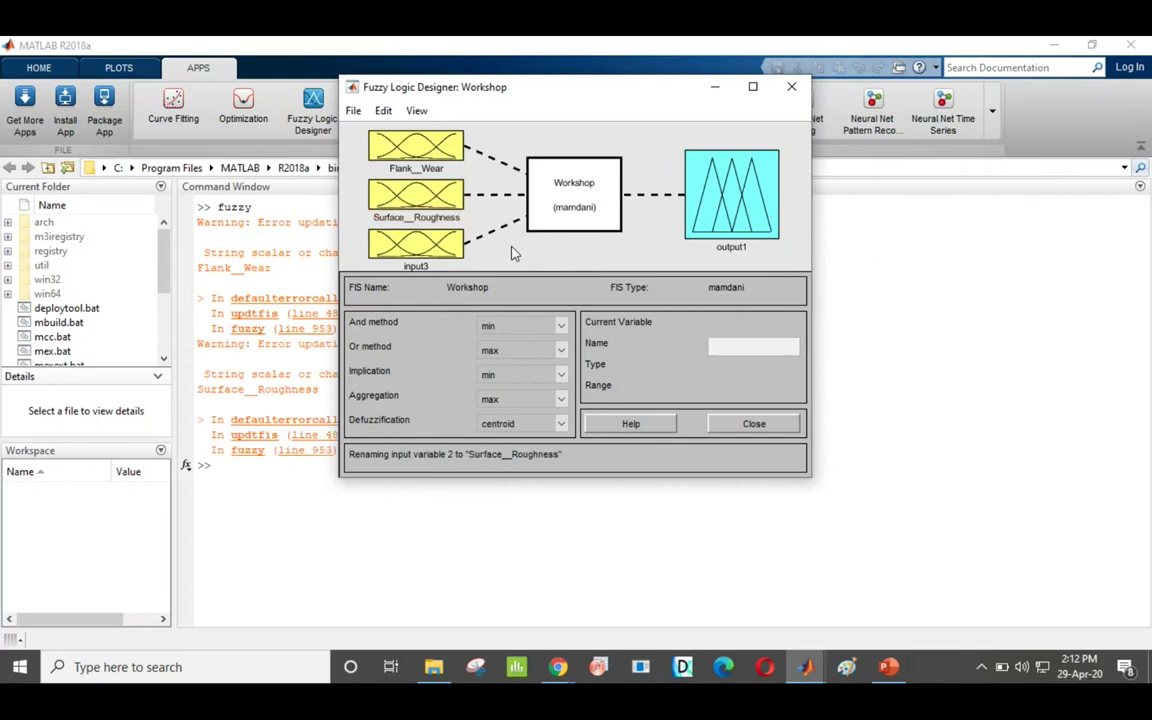
Rename the third input variable as MRR.
{"action": "left_click", "coordinate": [418, 250]}
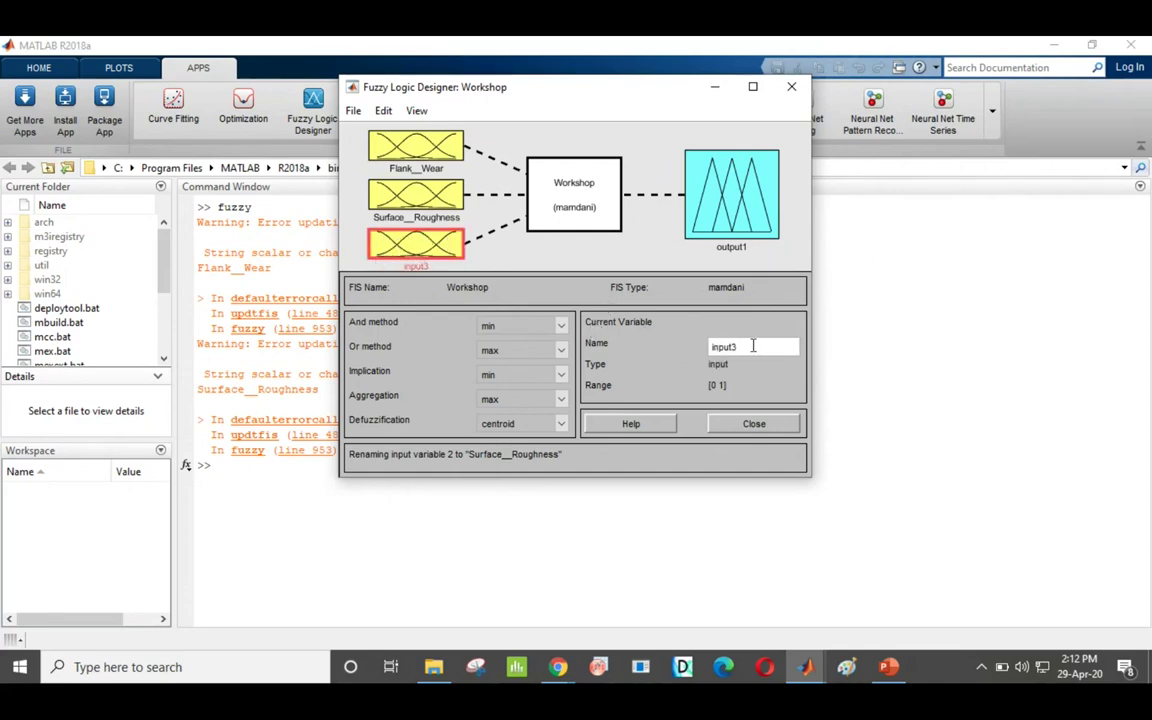
{"action": "left_click_drag", "start_coordinate": [766, 347], "coordinate": [683, 352]}
{"action": "type", "text": "MRR"}
{"action": "left_click", "coordinate": [592, 254]}
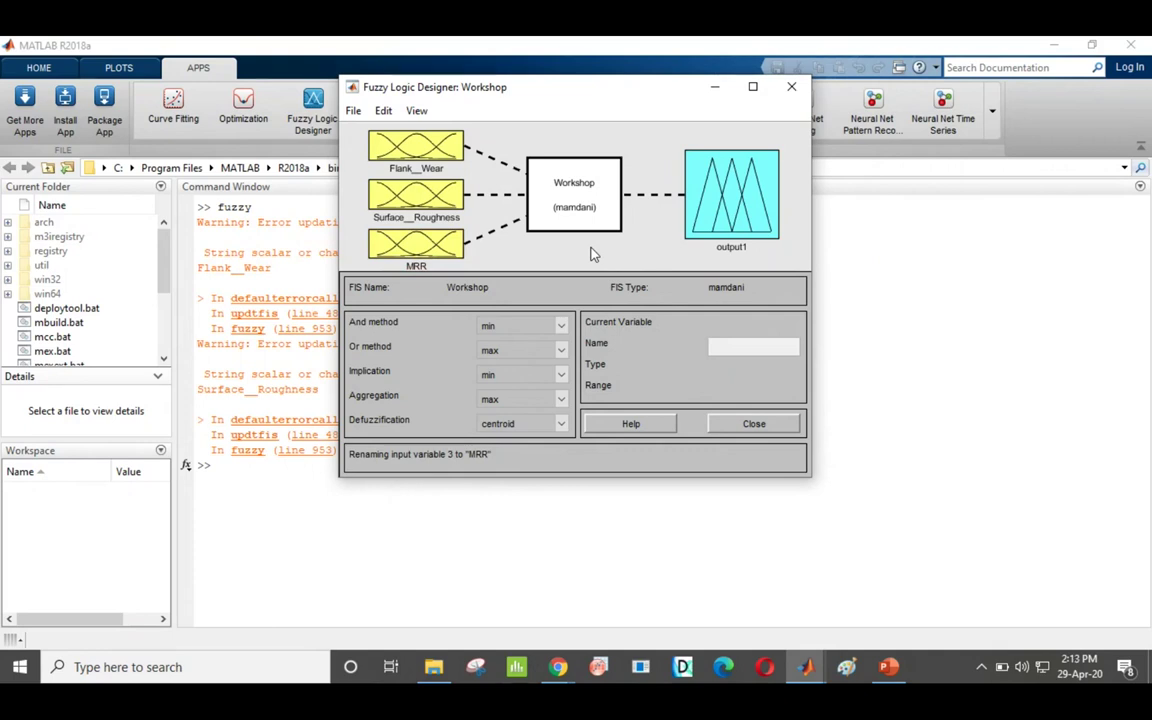
Rename the output variable as Grey_Relational_Grade.
{"action": "left_click", "coordinate": [733, 183]}
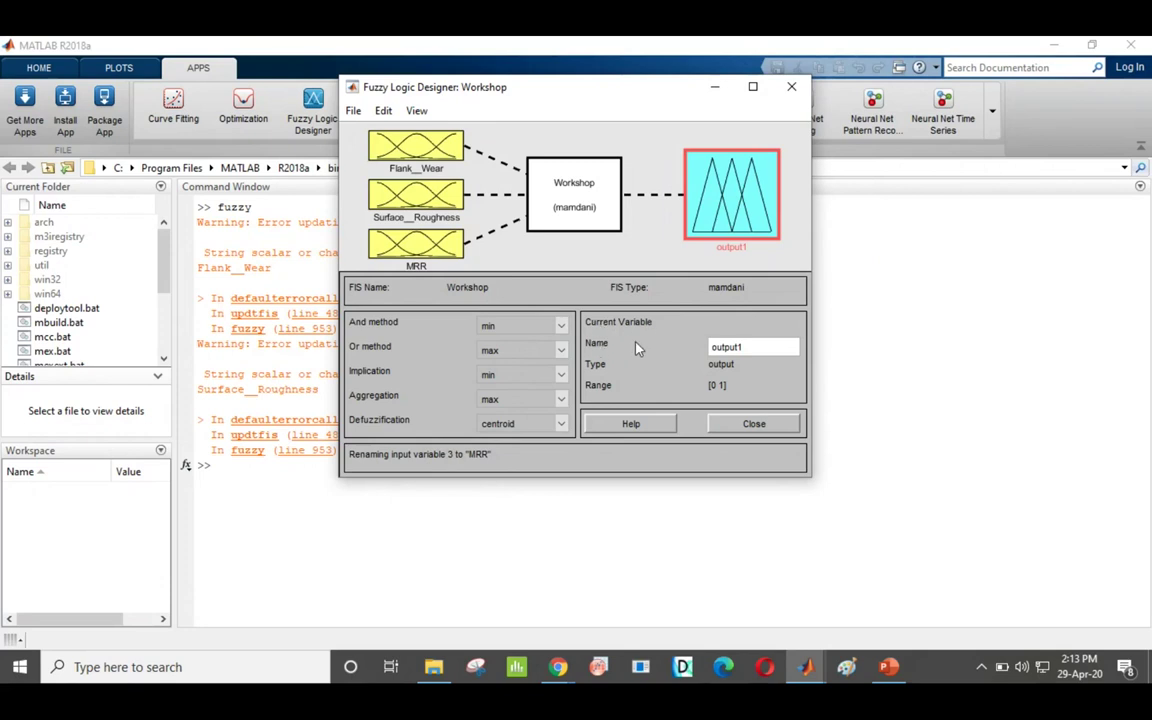
{"action": "left_click_drag", "start_coordinate": [741, 347], "coordinate": [633, 345]}
{"action": "type", "text": "Grey_Relational_Grade"}
{"action": "key", "text": "Return"}
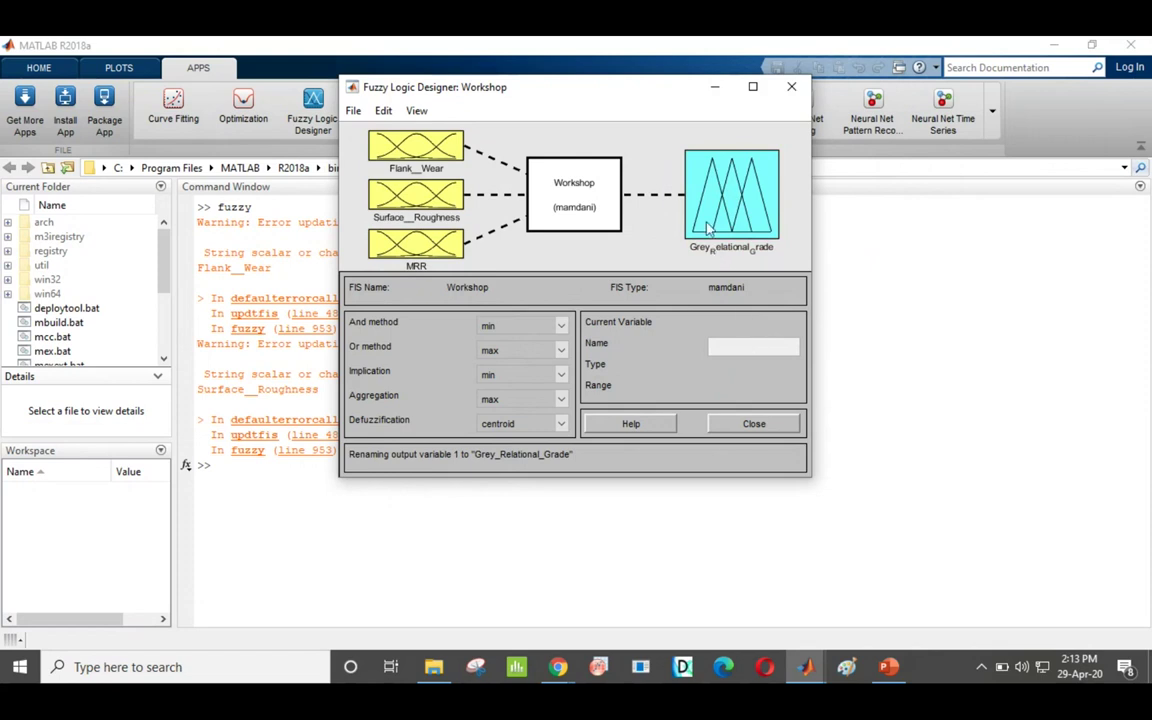
Edit the output variable's name to Grey__Relational__Grade, with double underscores between the words.
{"action": "left_click", "coordinate": [735, 347]}
{"action": "key", "text": "BackSpace"}
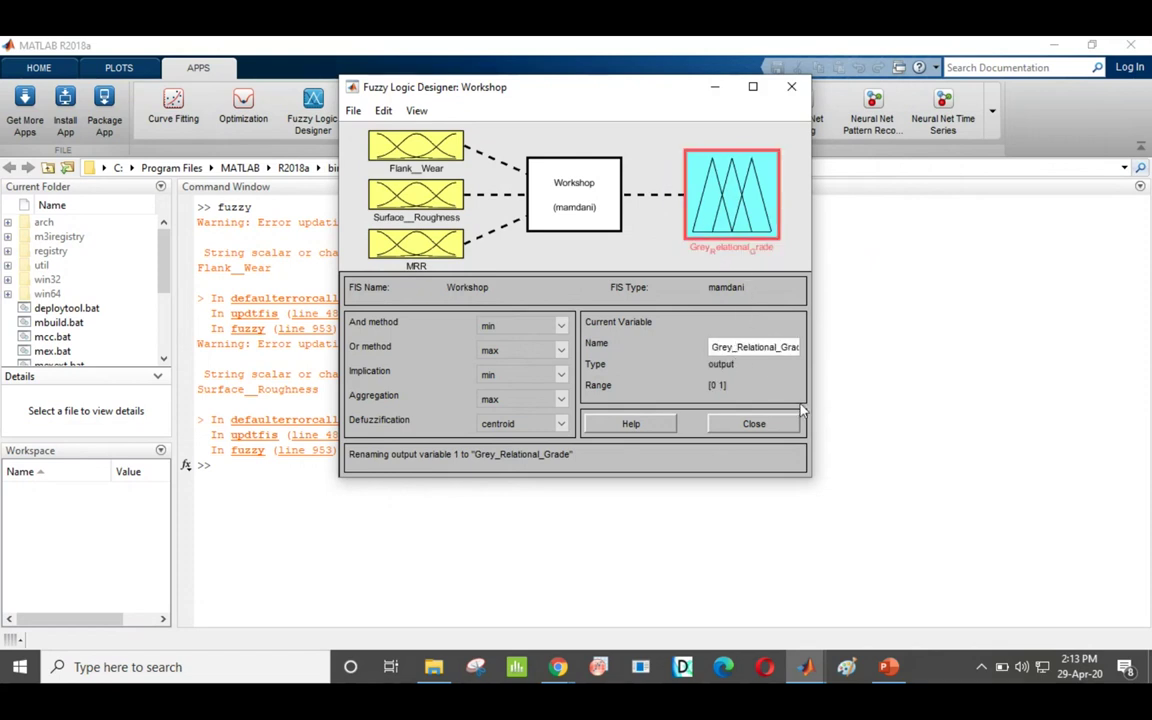
{"action": "key", "text": "Right"}
{"action": "key", "text": "Right"}
{"action": "key", "text": "Right"}
{"action": "key", "text": "Right"}
{"action": "key", "text": "Right"}
{"action": "key", "text": "Right"}
{"action": "key", "text": "Right"}
{"action": "key", "text": "Right"}
{"action": "key", "text": "Right"}
{"action": "key", "text": "Delete"}
{"action": "left_click", "coordinate": [636, 256]}
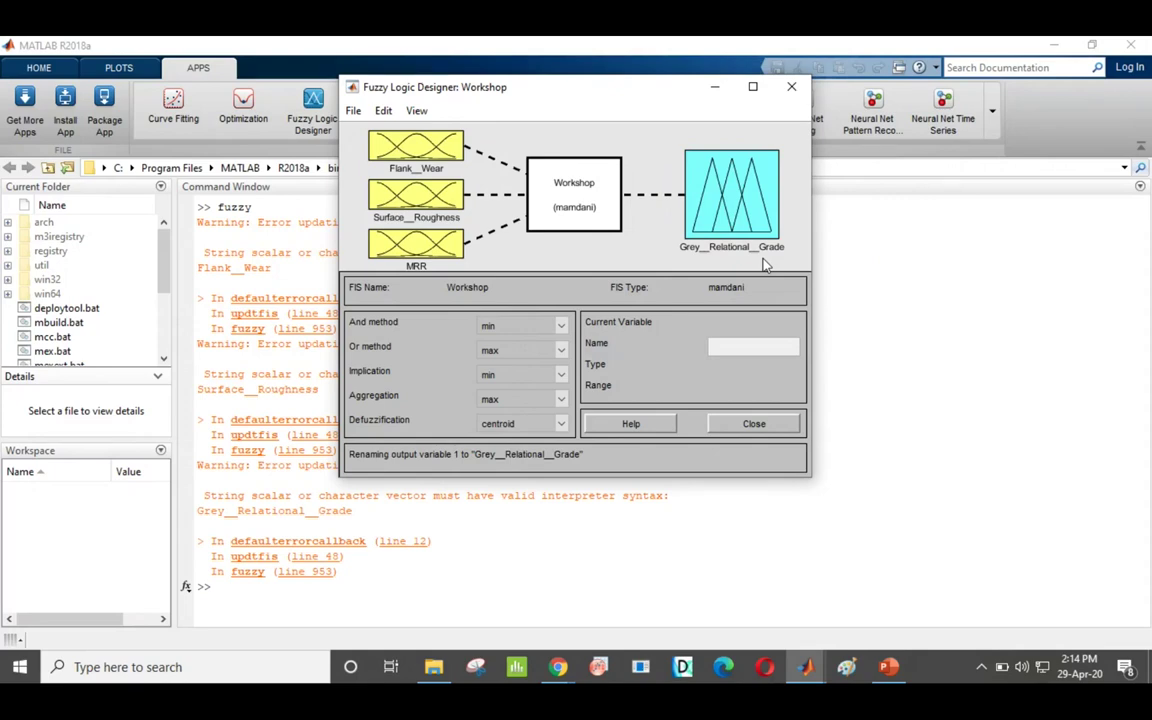
Check the range of the Flank__Wear, Surface__Roughness and MRR inputs and of the Grey__Relational__Grade output.
{"action": "left_click", "coordinate": [421, 150]}
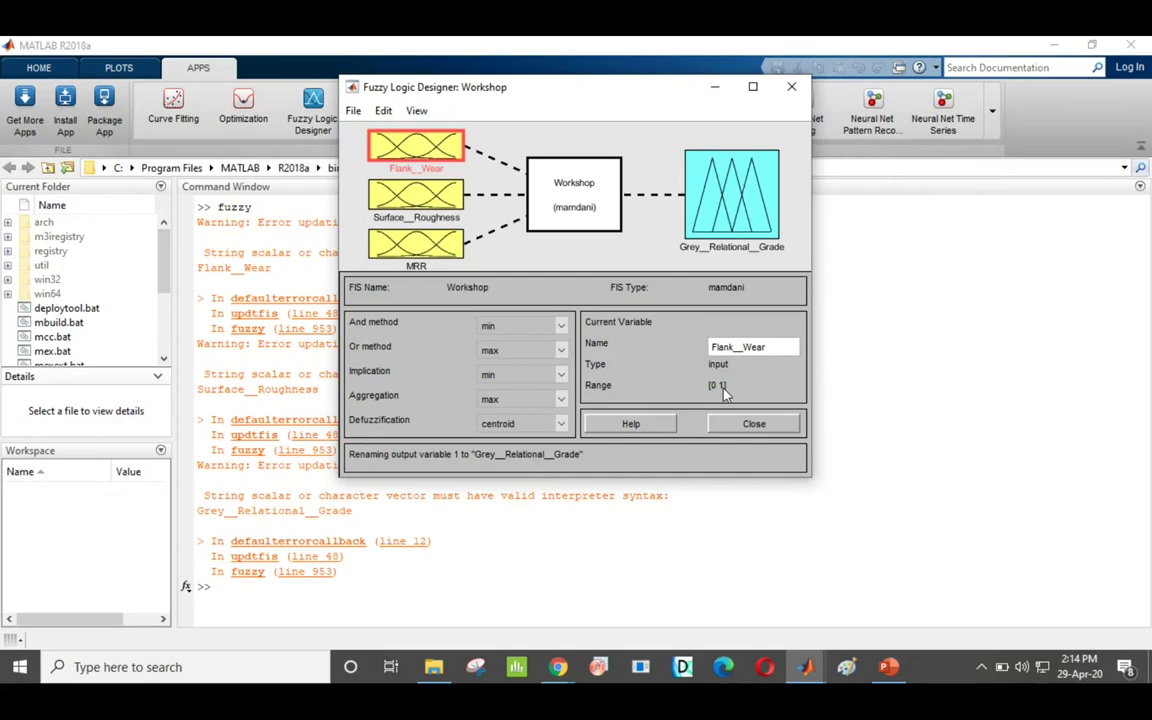
{"action": "left_click", "coordinate": [408, 200]}
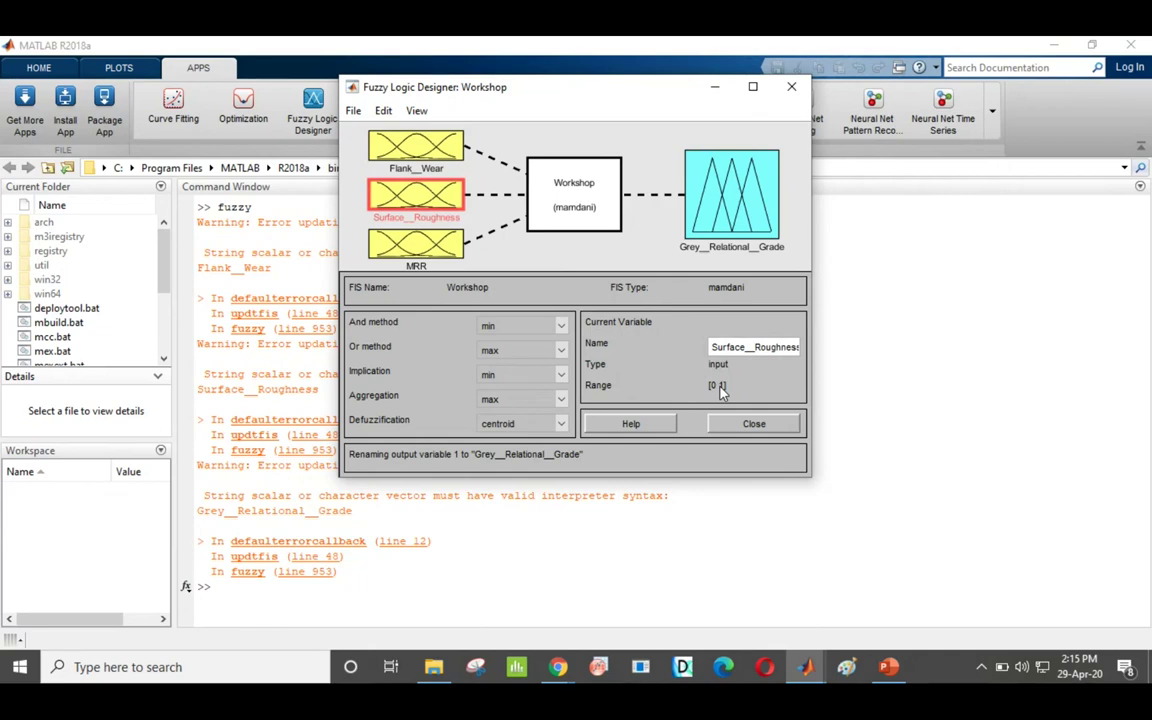
{"action": "left_click", "coordinate": [408, 255]}
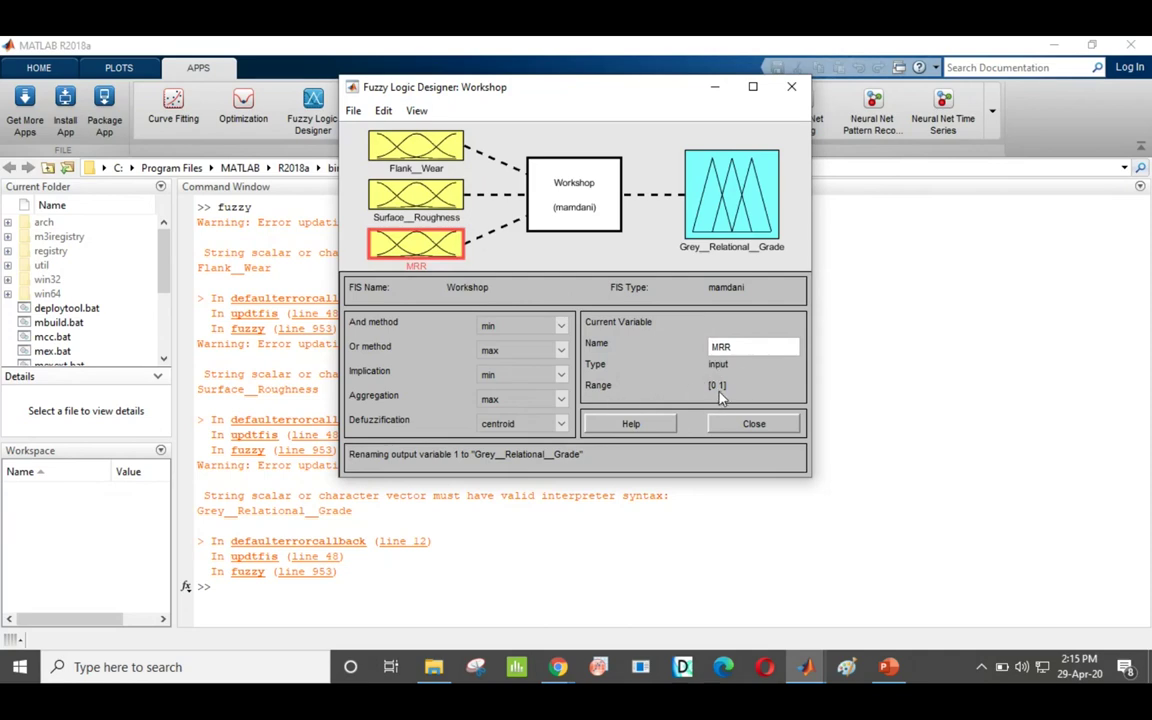
{"action": "left_click", "coordinate": [716, 189]}
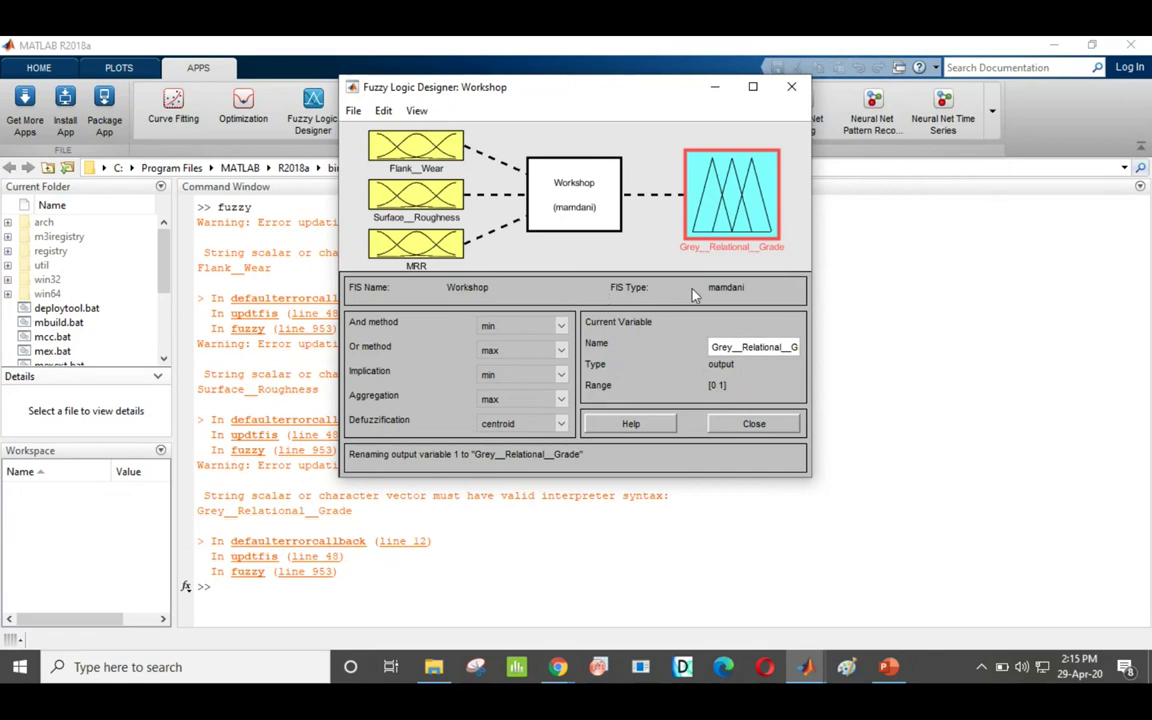
{"action": "left_click", "coordinate": [383, 111]}
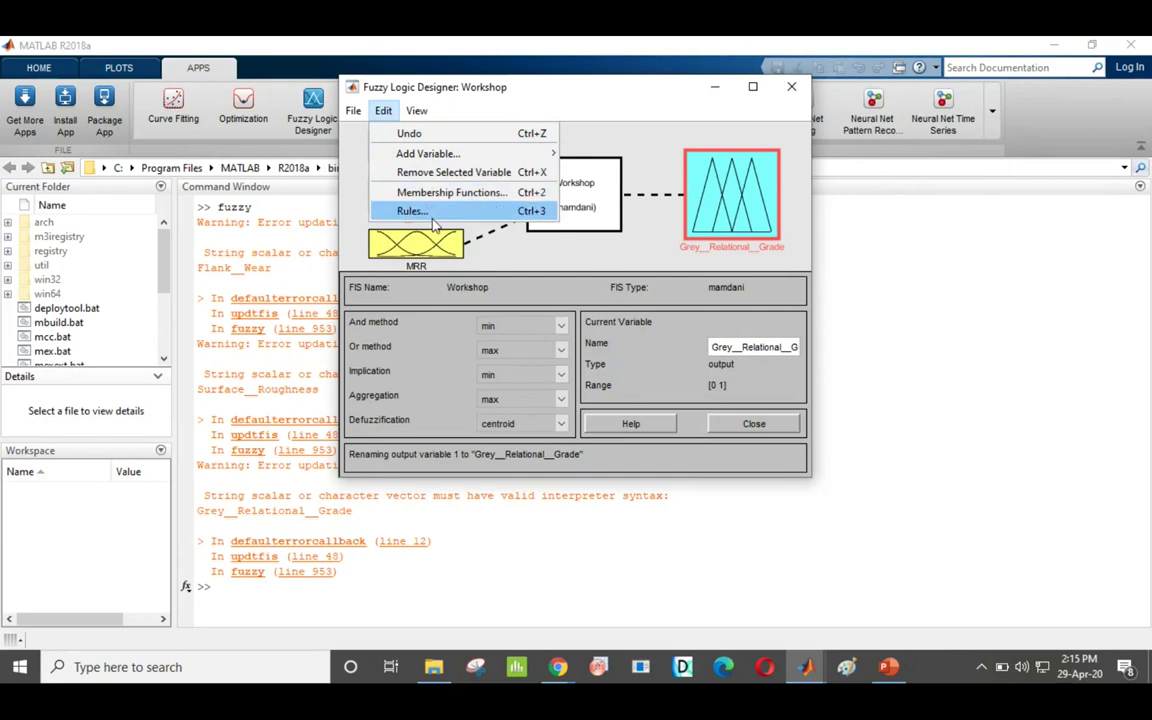
{"action": "left_click", "coordinate": [565, 224]}
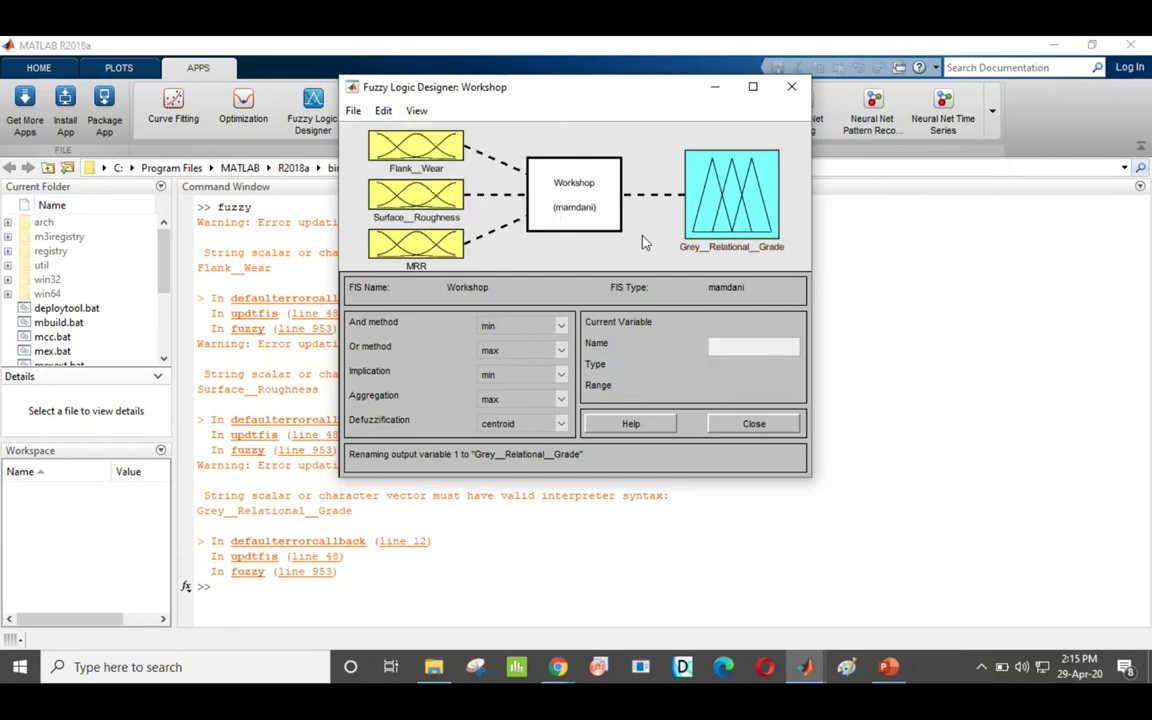
{"action": "left_click", "coordinate": [405, 142]}
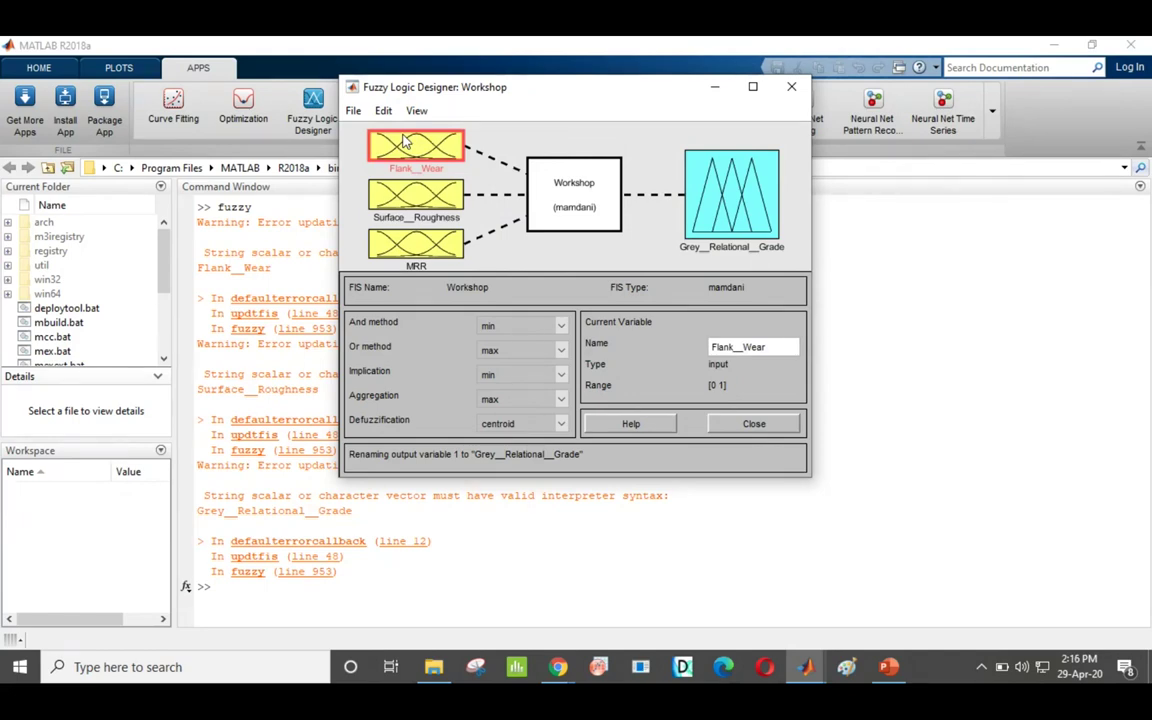
{"action": "double_click", "coordinate": [408, 148]}
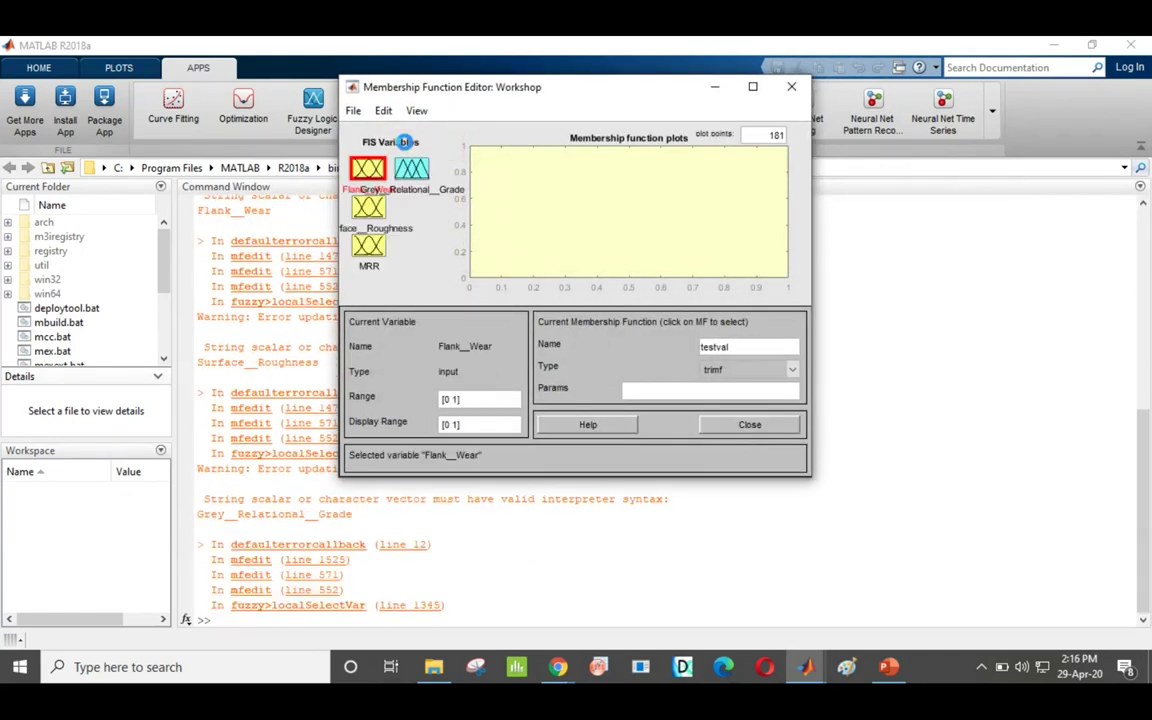
{"action": "left_click", "coordinate": [791, 87]}
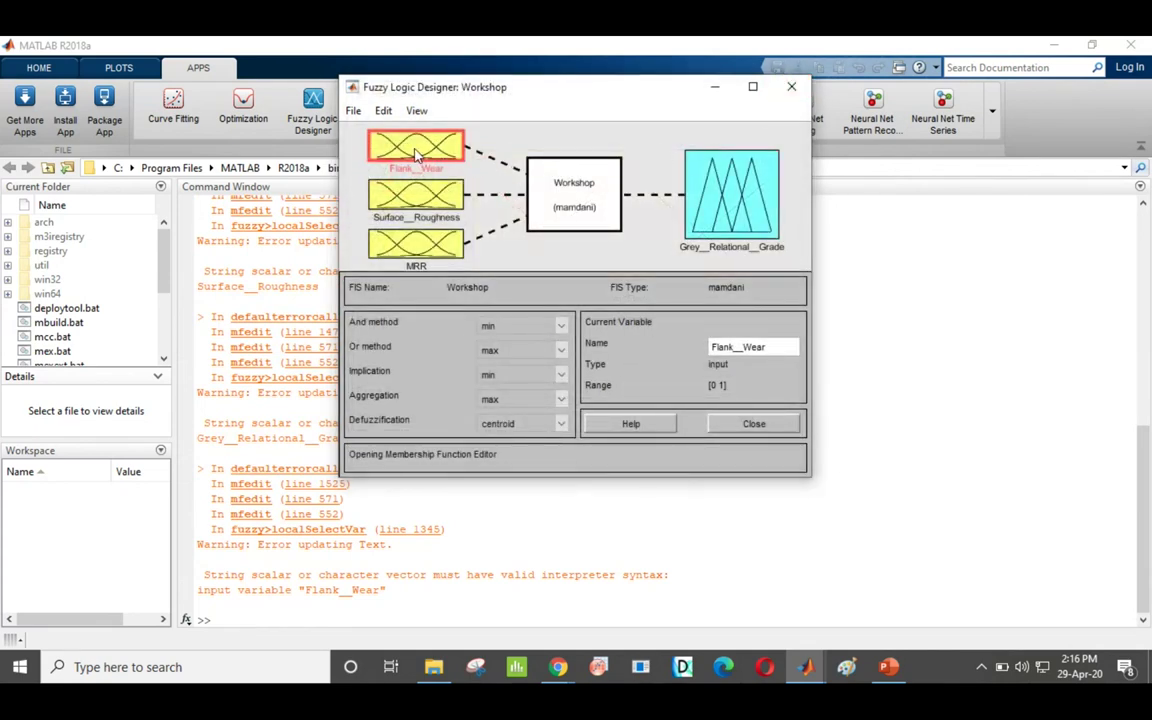
{"action": "double_click", "coordinate": [418, 150]}
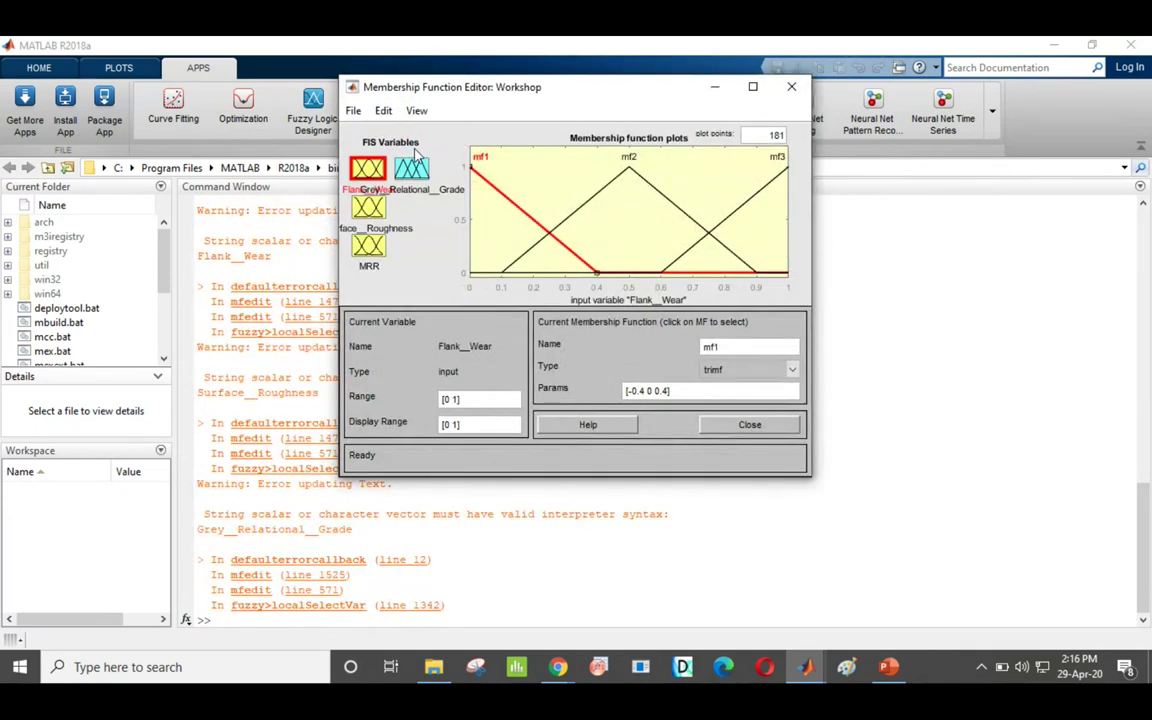
{"action": "left_click_drag", "start_coordinate": [462, 88], "coordinate": [463, 287]}
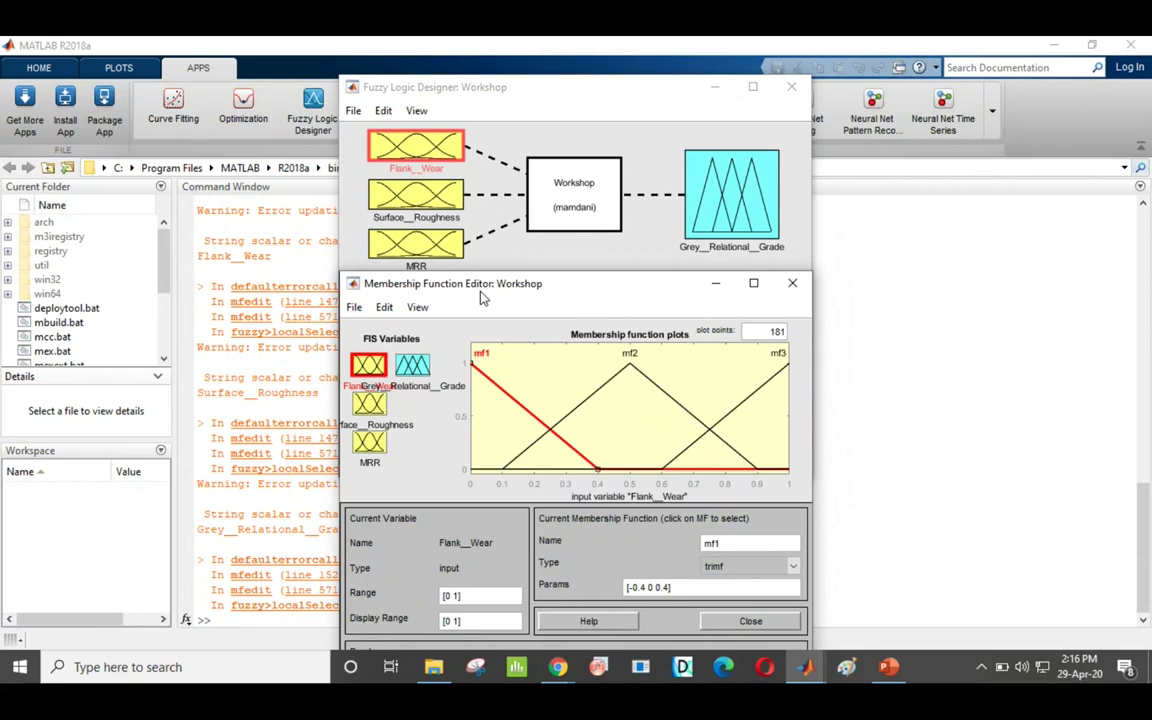
{"action": "left_click", "coordinate": [792, 283]}
Open the Membership Function Editor for the Flank__Wear input, maximize it, and check the variable's range and display range.
{"action": "double_click", "coordinate": [418, 148]}
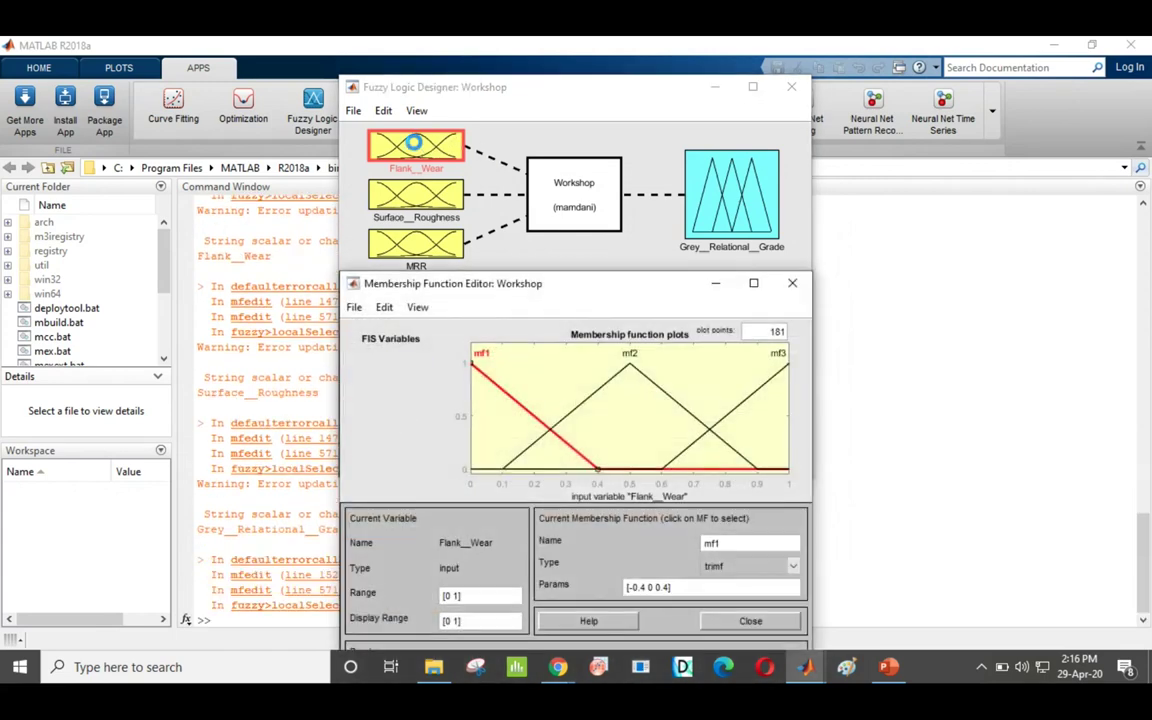
{"action": "left_click_drag", "start_coordinate": [495, 276], "coordinate": [496, 133]}
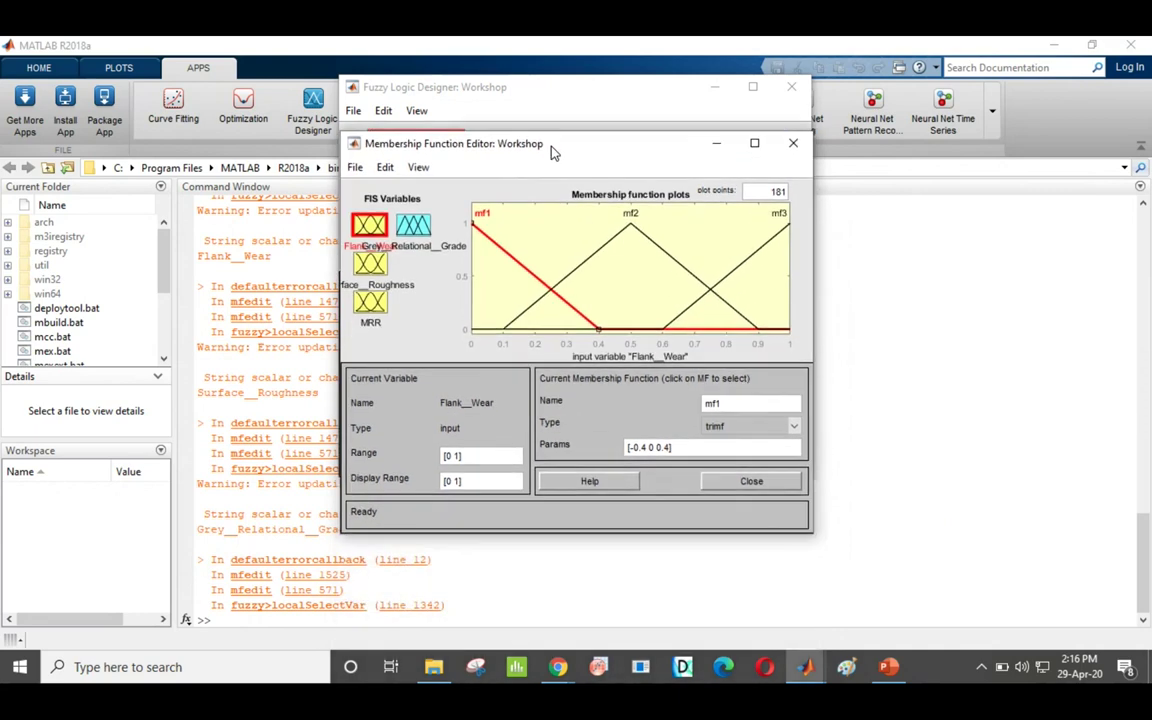
{"action": "left_click", "coordinate": [754, 145]}
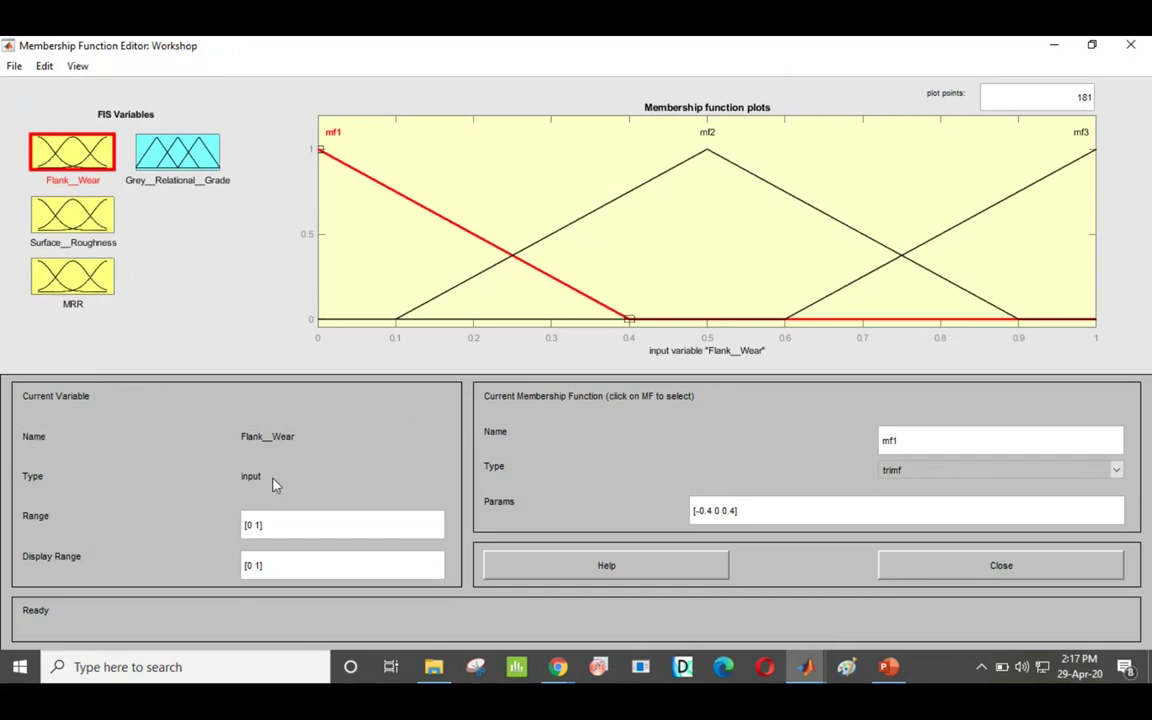
{"action": "left_click", "coordinate": [257, 530]}
{"action": "left_click", "coordinate": [258, 565]}
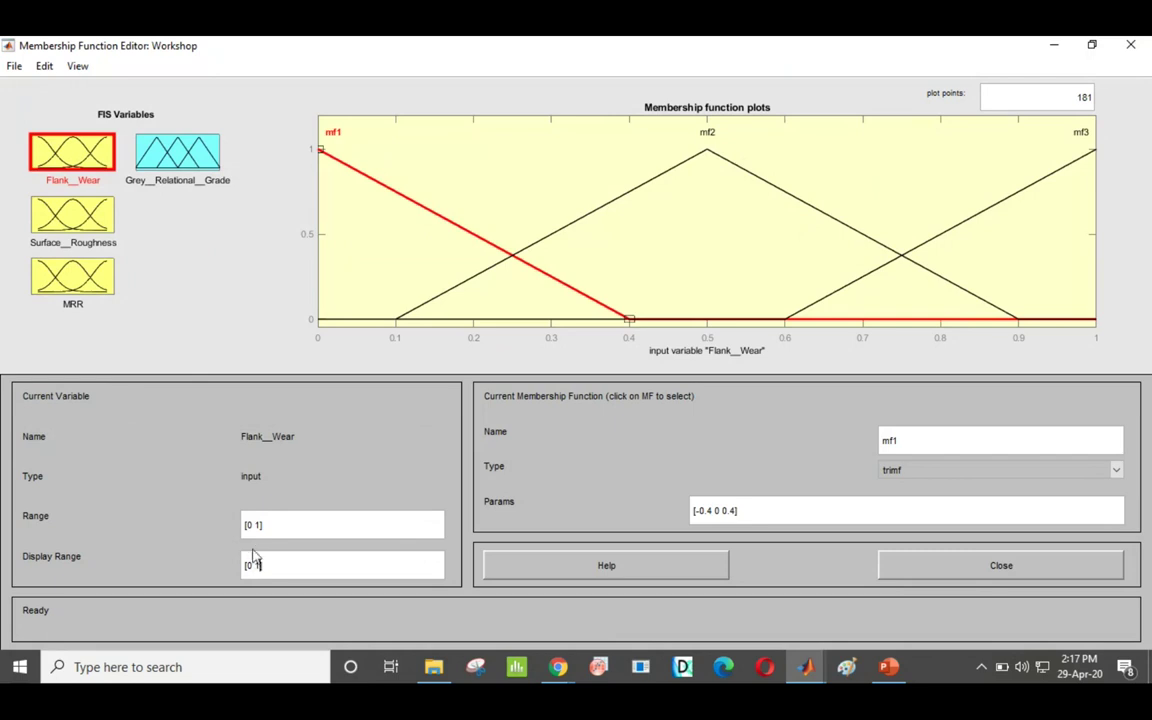